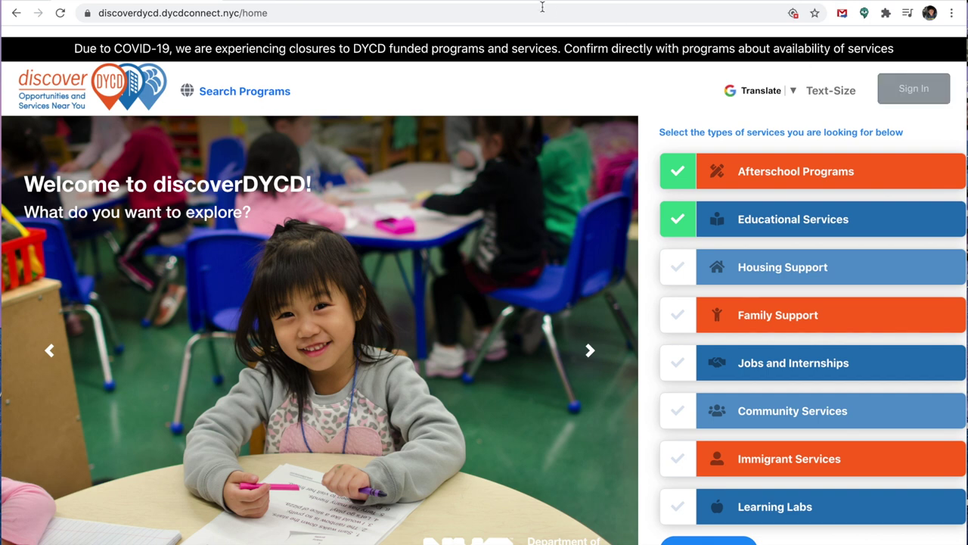
Step: Tick Afterschool Programs and Educational Services as service types on the home page
left_click(908, 94)
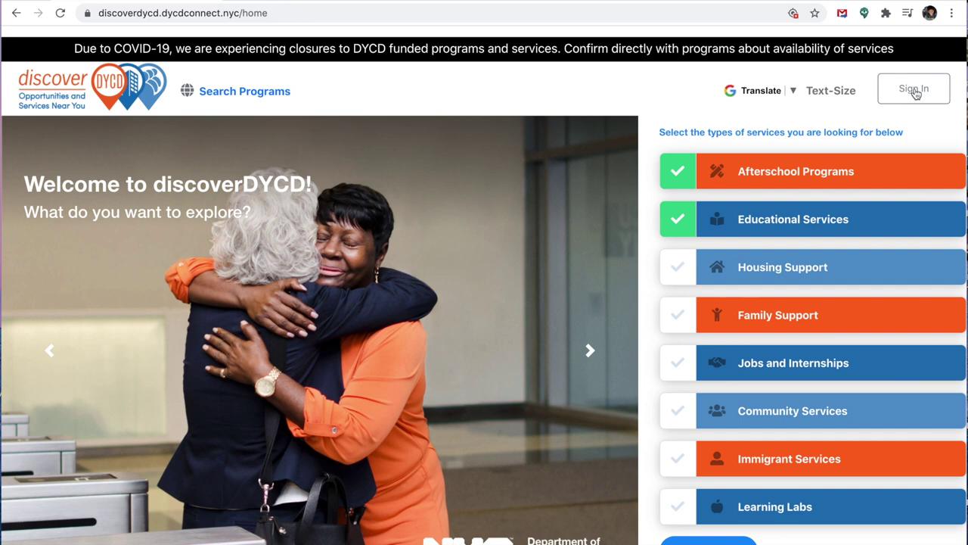
Step: Sign in to discoverDYCD and choose Create Account on the NYC.ID login page
left_click(914, 91)
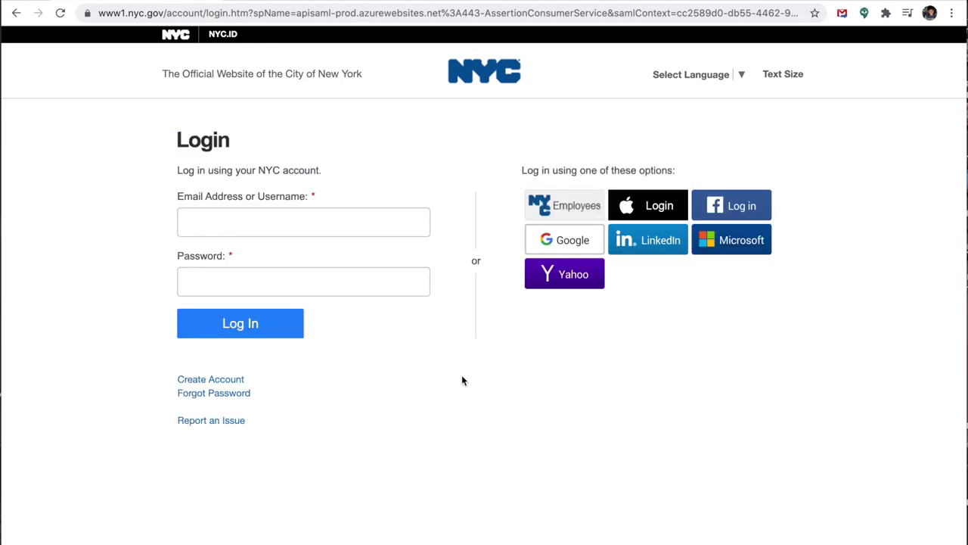
left_click(230, 385)
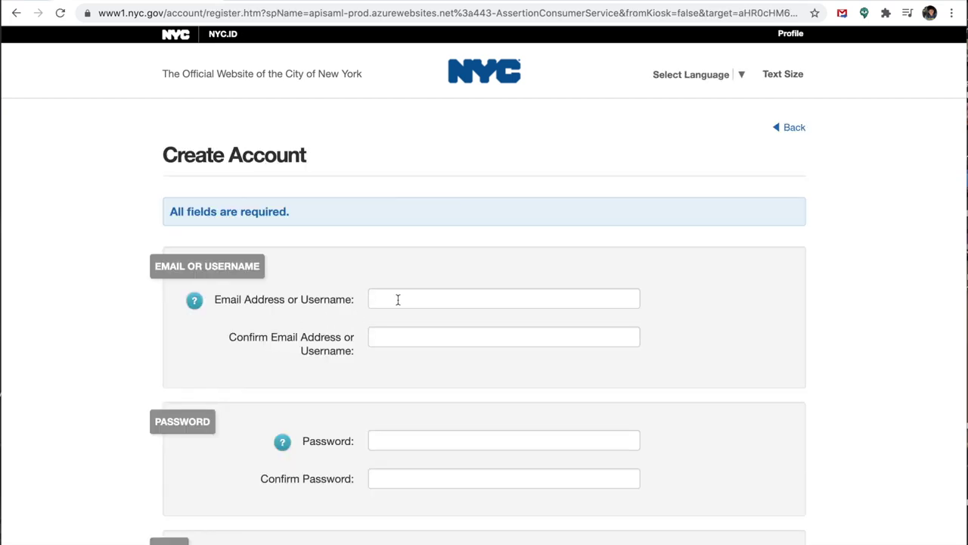
Step: Enter the account's e-mail address and its confirmation e-mail
left_click(400, 299)
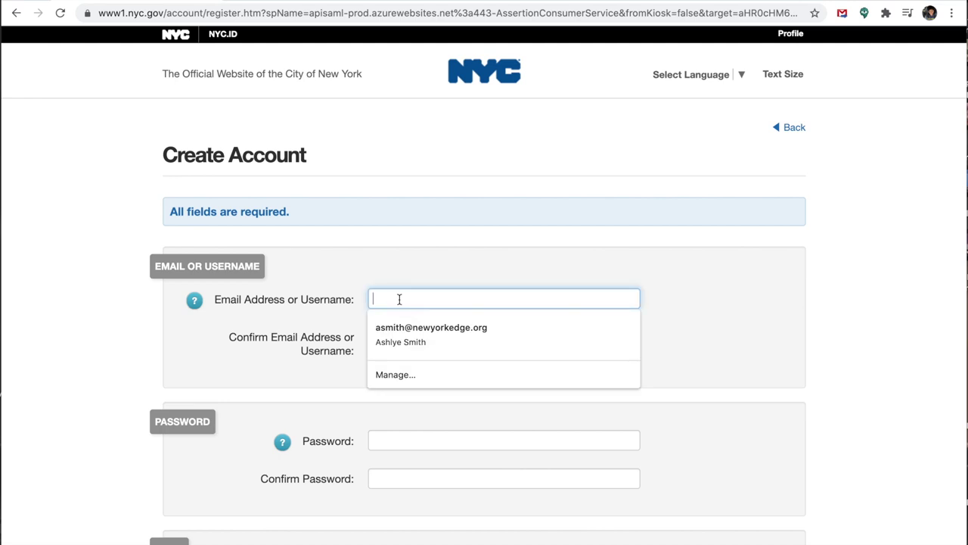
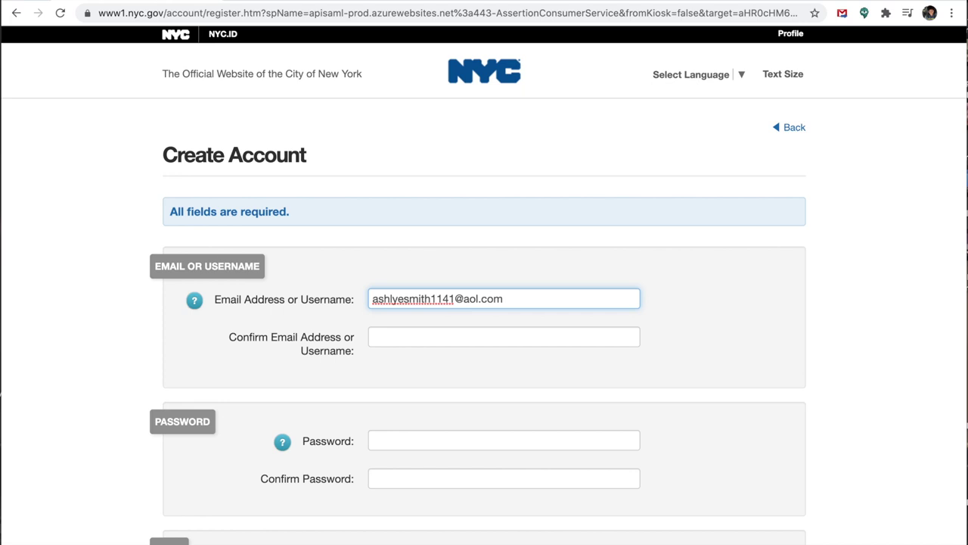
scroll(388, 302, "down", 2)
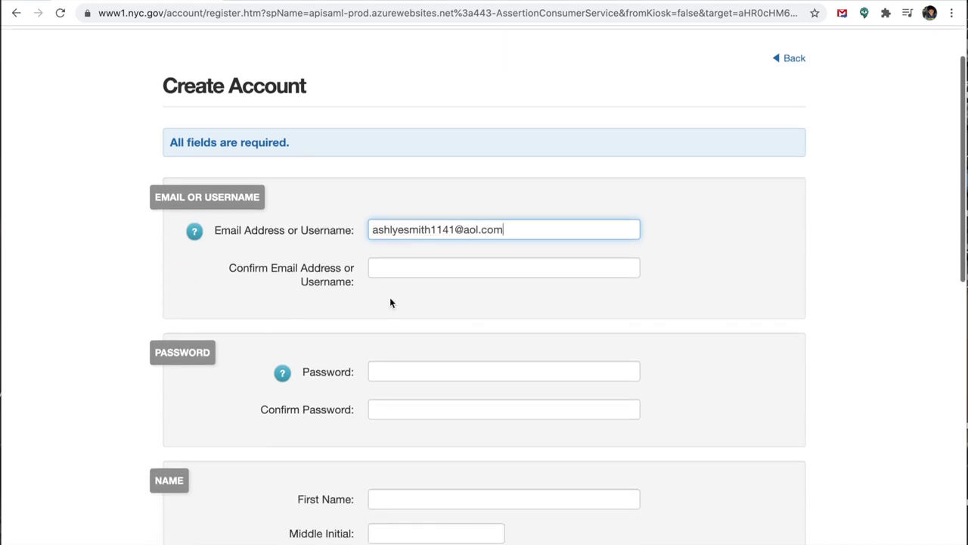
left_click(393, 270)
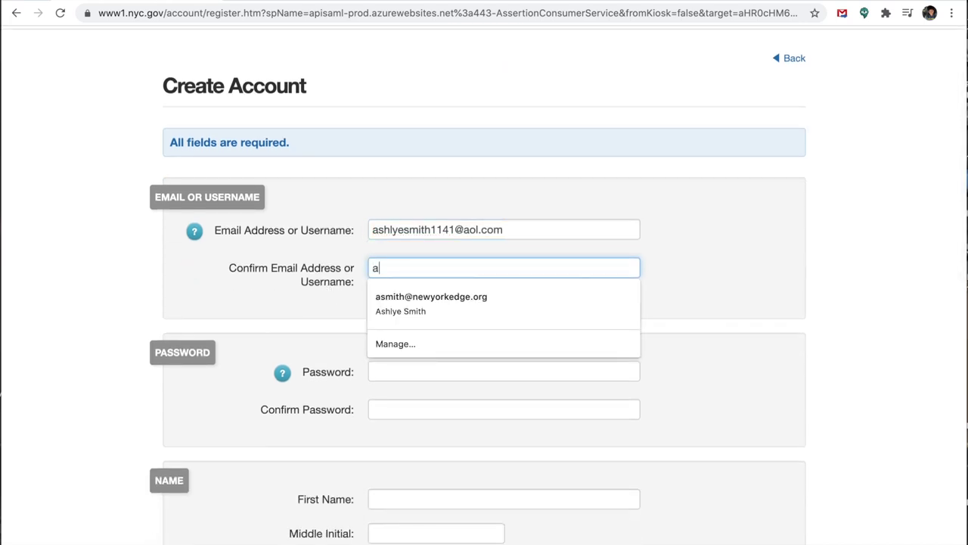
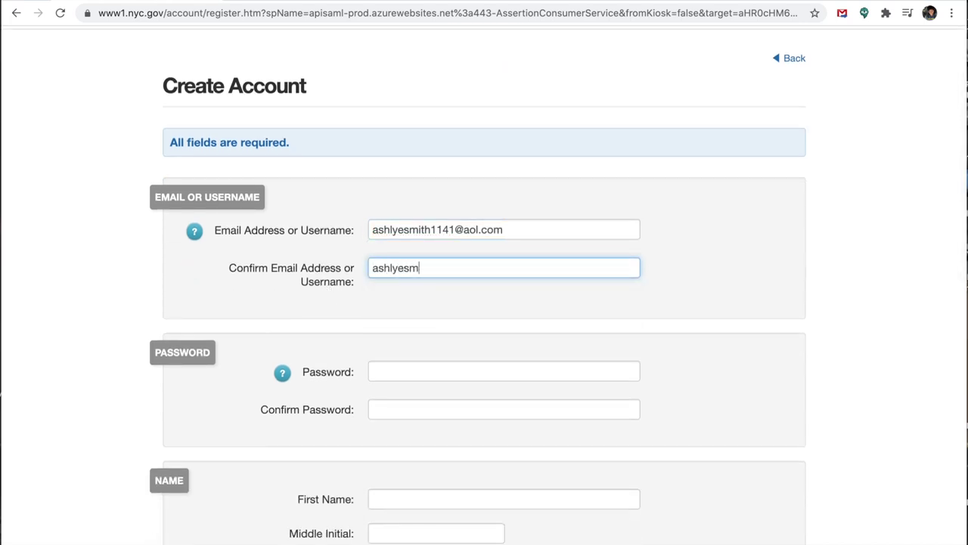
scroll(451, 268, "down", 3)
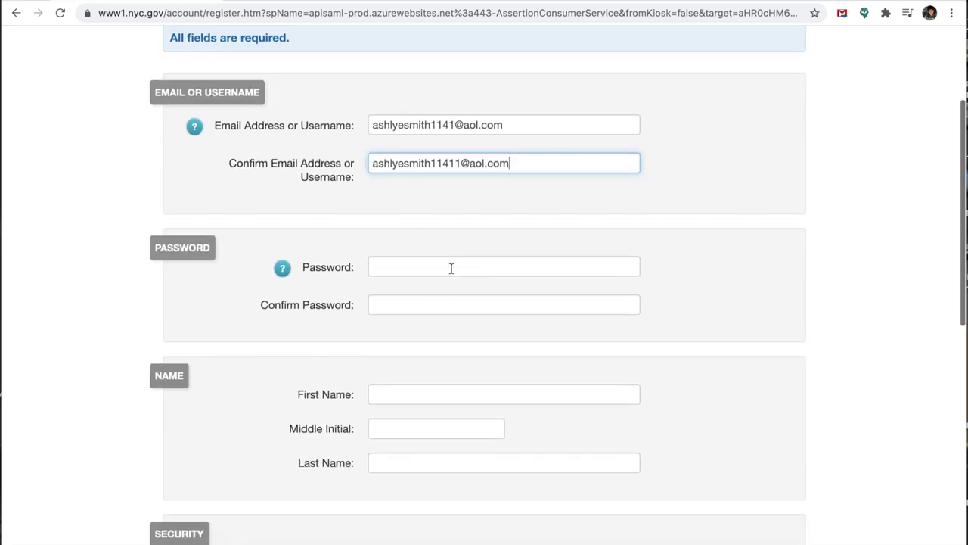
Step: Enter a strong account password and confirm it
left_click(450, 268)
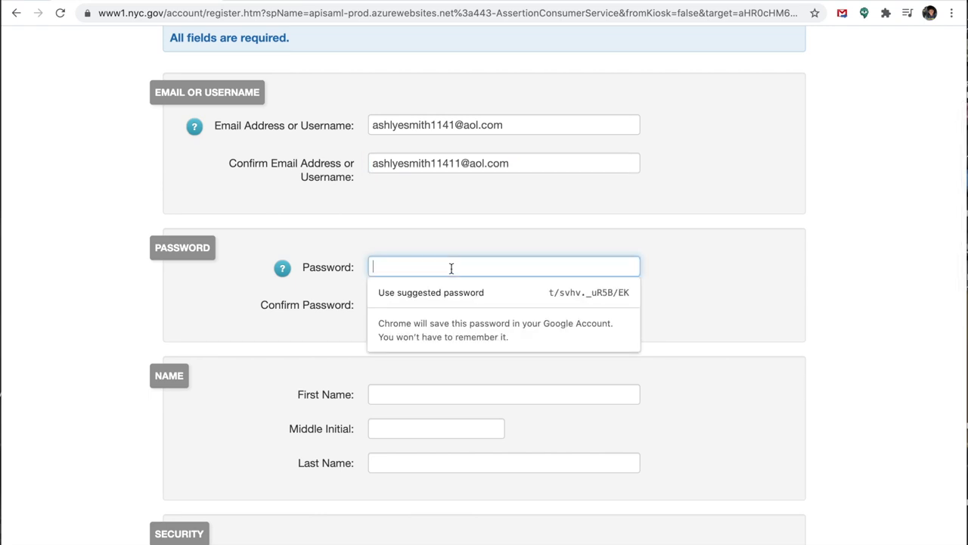
type("a")
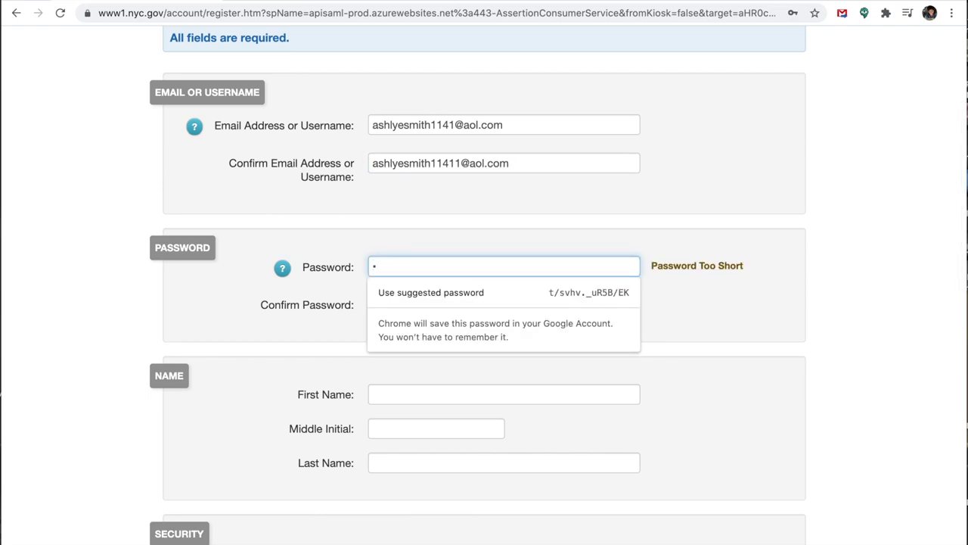
type("********")
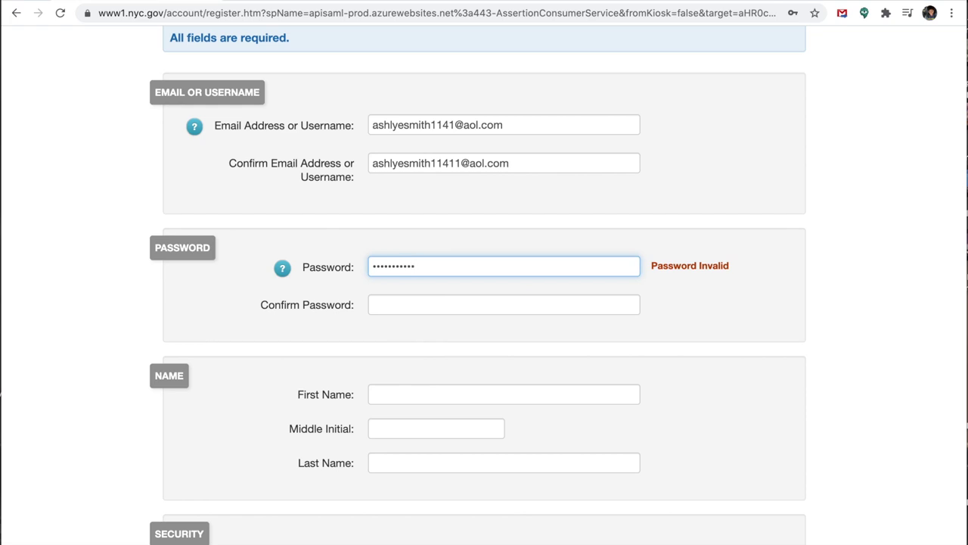
type("***")
left_click(428, 304)
type("********")
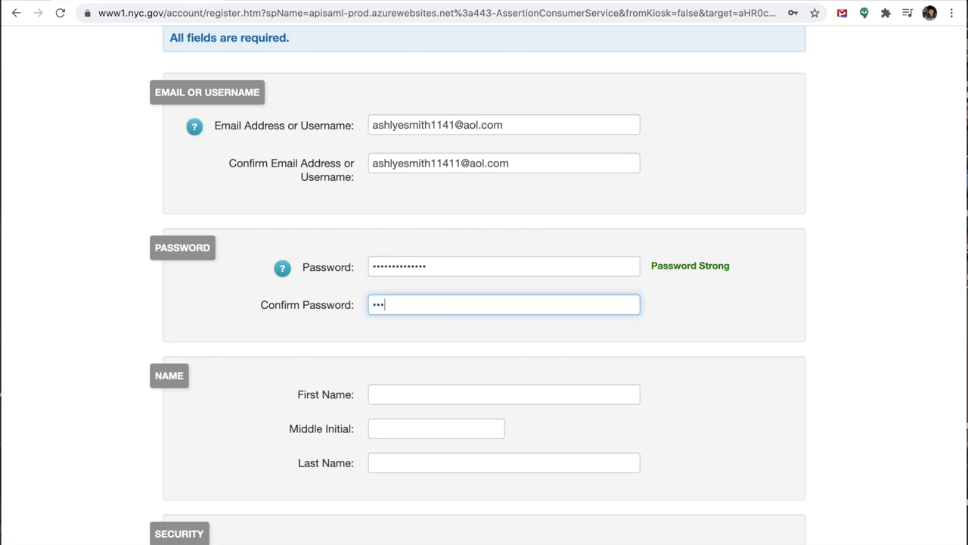
type("******")
scroll(399, 363, "down", 3)
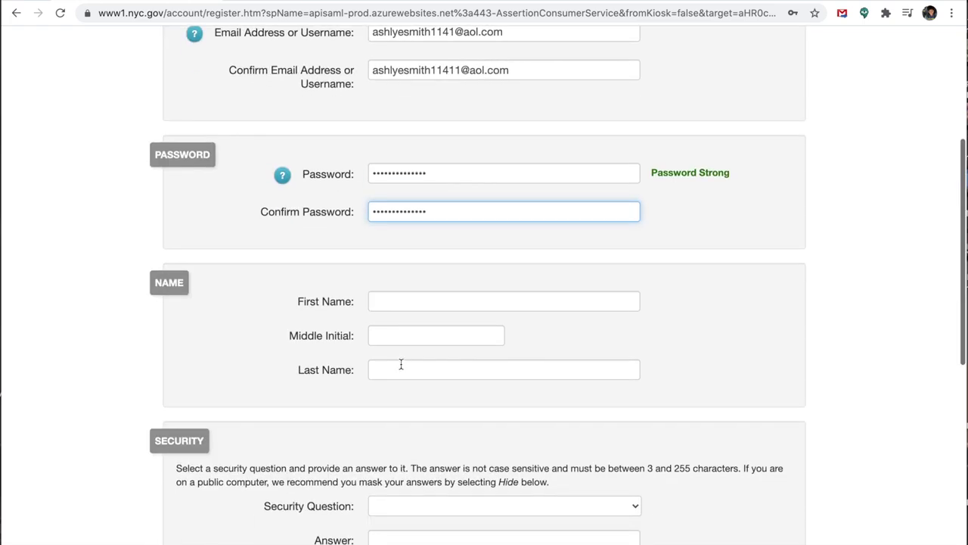
Step: Fill the first and last name from the saved autofill entry
left_click(388, 300)
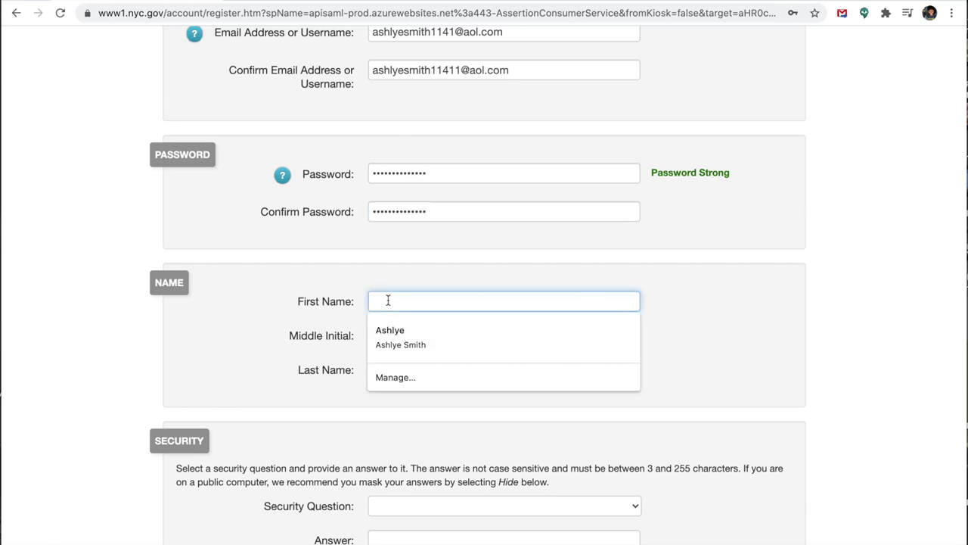
left_click(399, 331)
scroll(652, 359, "down", 1)
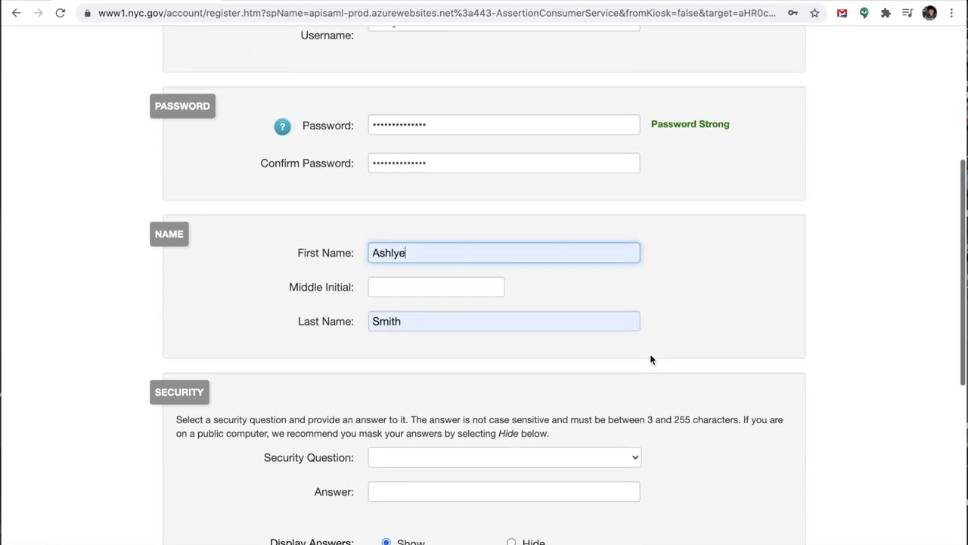
scroll(651, 360, "down", 5)
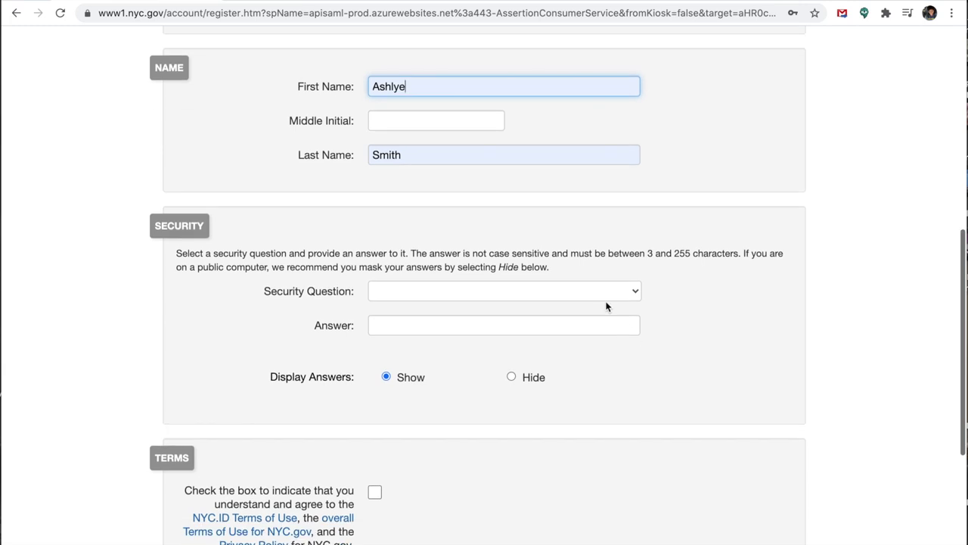
Step: Choose the best-friend security question and enter the security answer
left_click(603, 298)
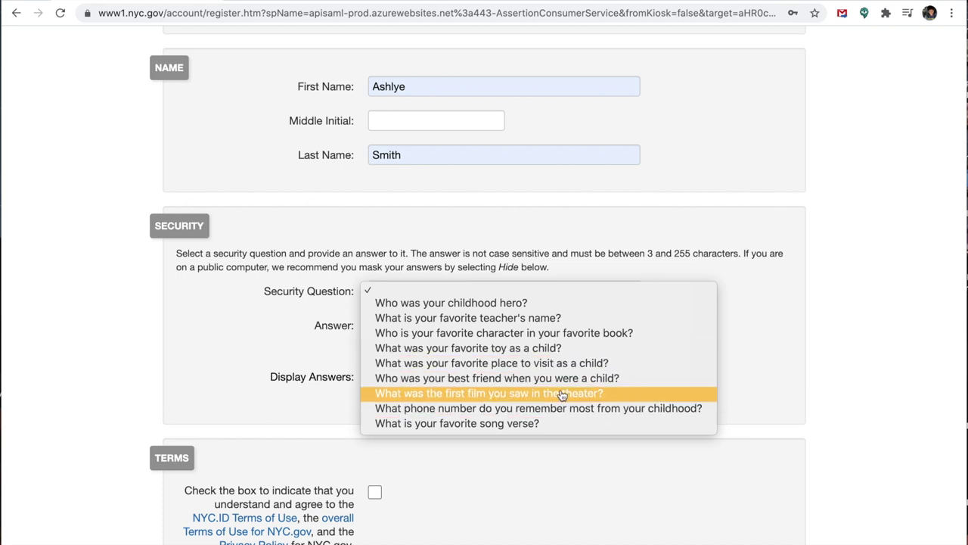
key("Up")
key("Return")
left_click(437, 327)
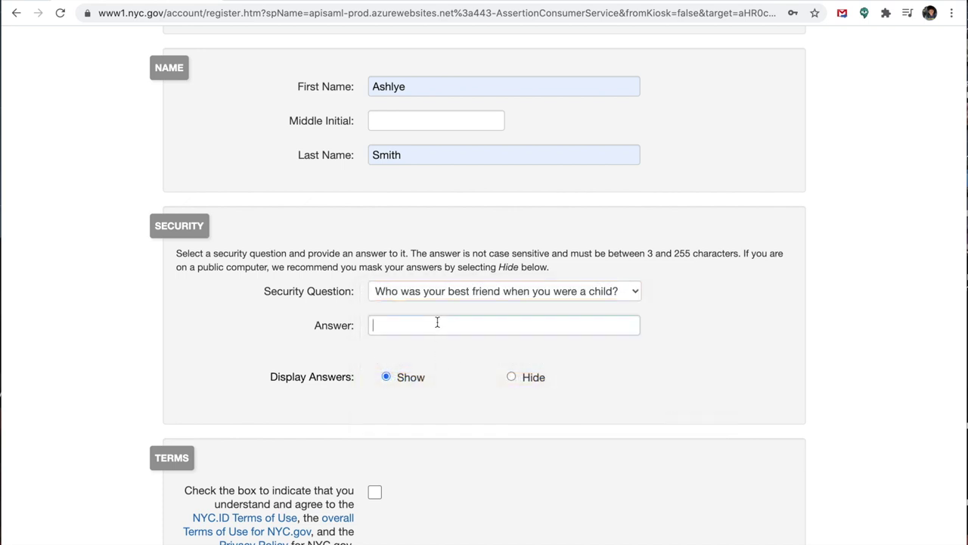
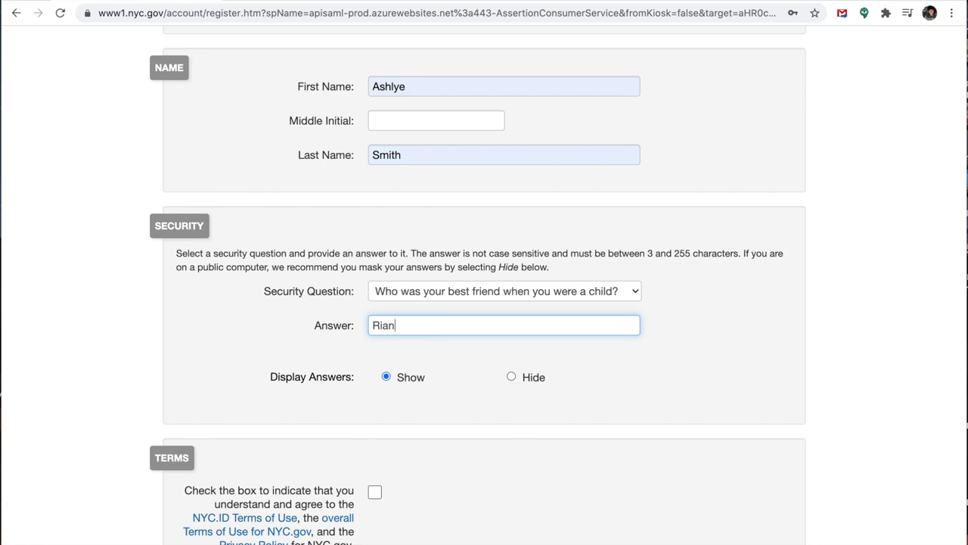
scroll(575, 397, "down", 3)
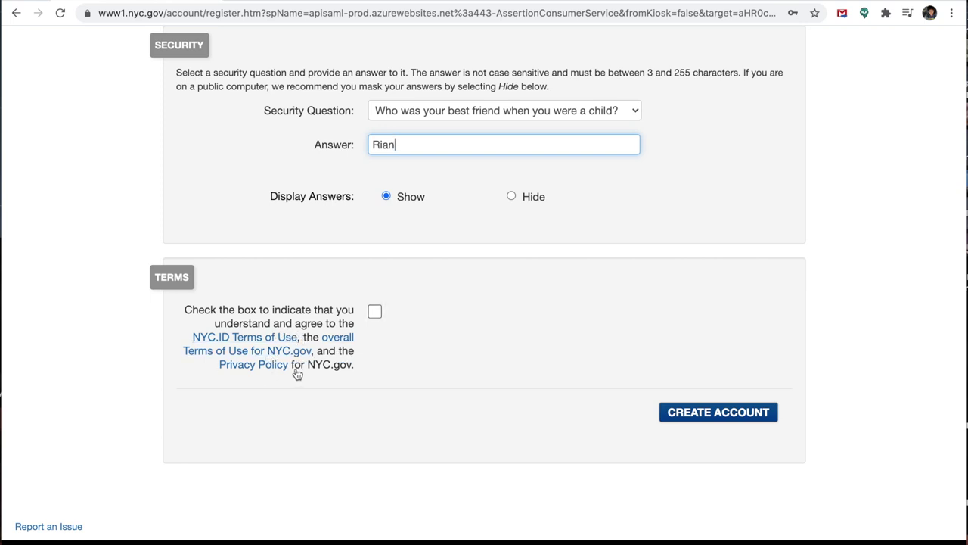
Step: Accept the terms, create the NYC.ID account, and save the login in Chrome
left_click(374, 312)
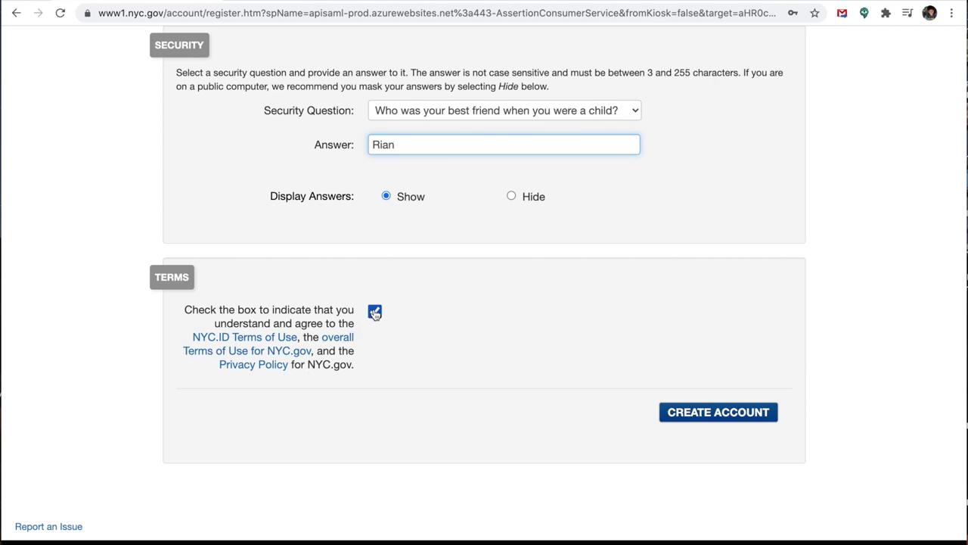
left_click(703, 413)
scroll(704, 413, "down", 2)
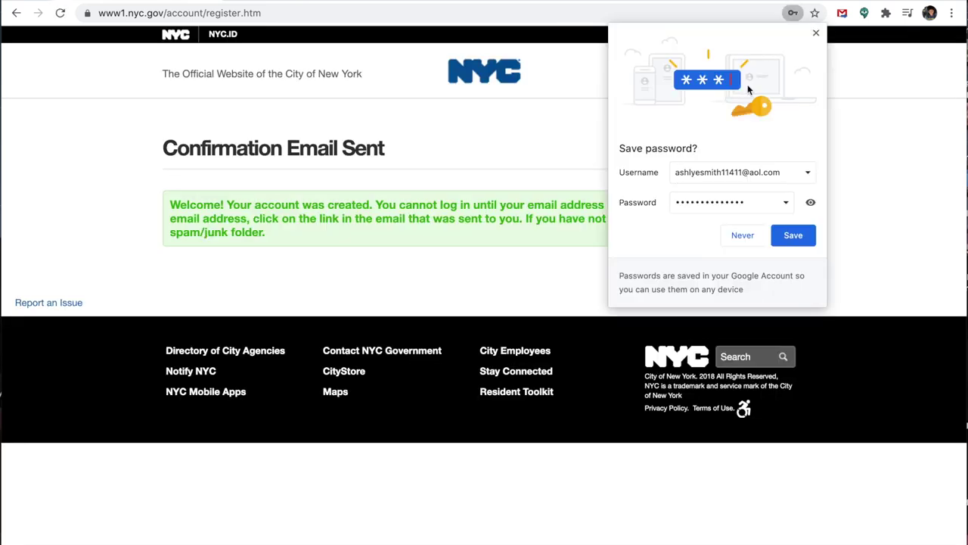
left_click(787, 239)
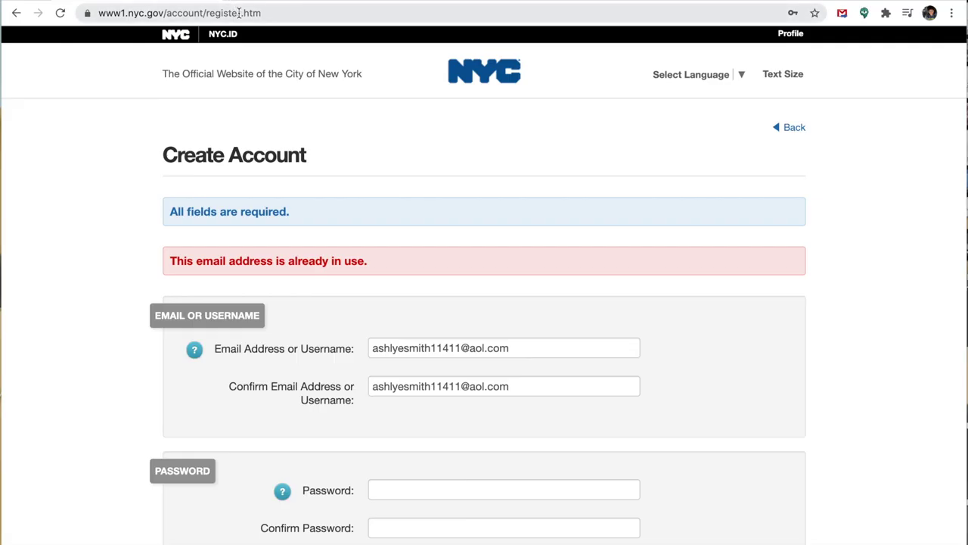
Step: Paste the copied confirmation link into the browser address bar to load it
left_click(239, 13)
type("https://discoverdycd.dycdconnect.nyc/home")
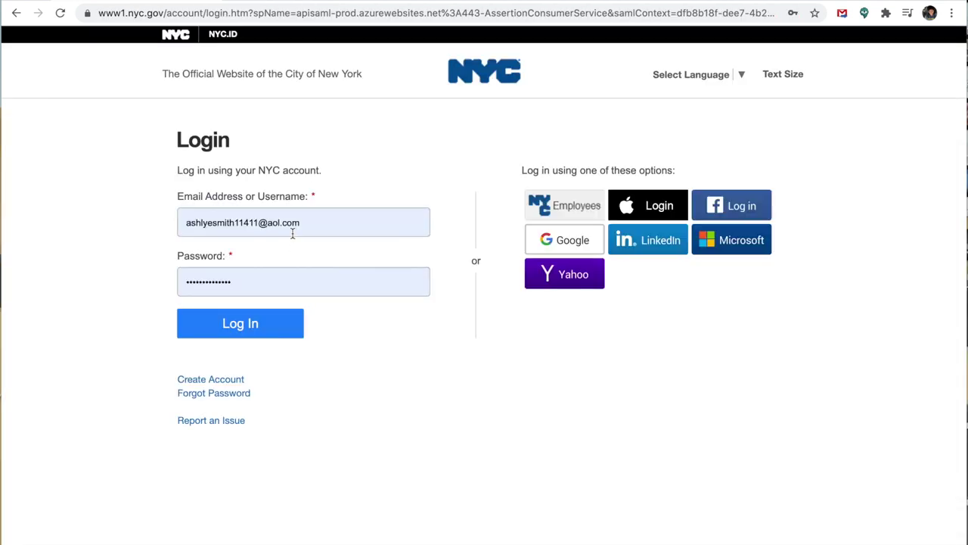
Step: Log in to NYC.ID with the saved e-mail and password
left_click(285, 329)
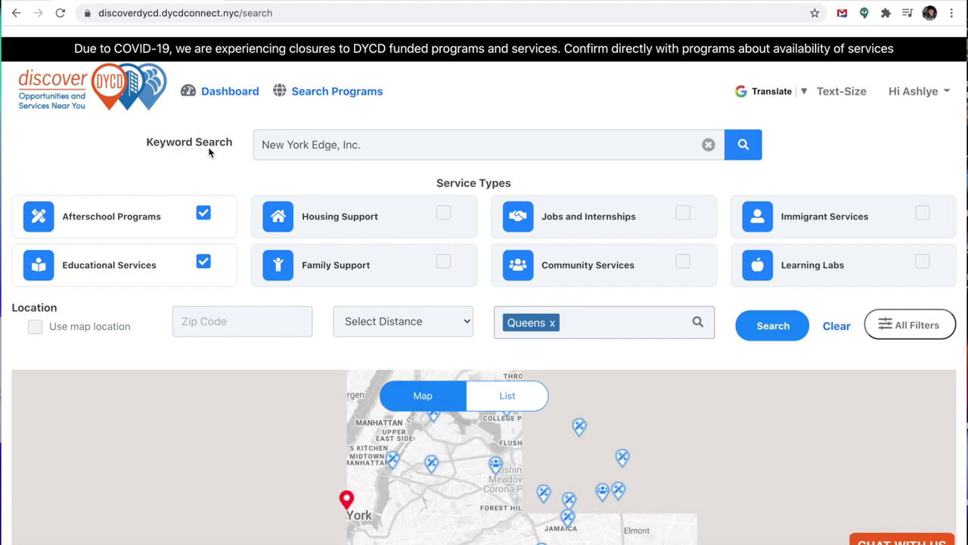
scroll(316, 143, "down", 1)
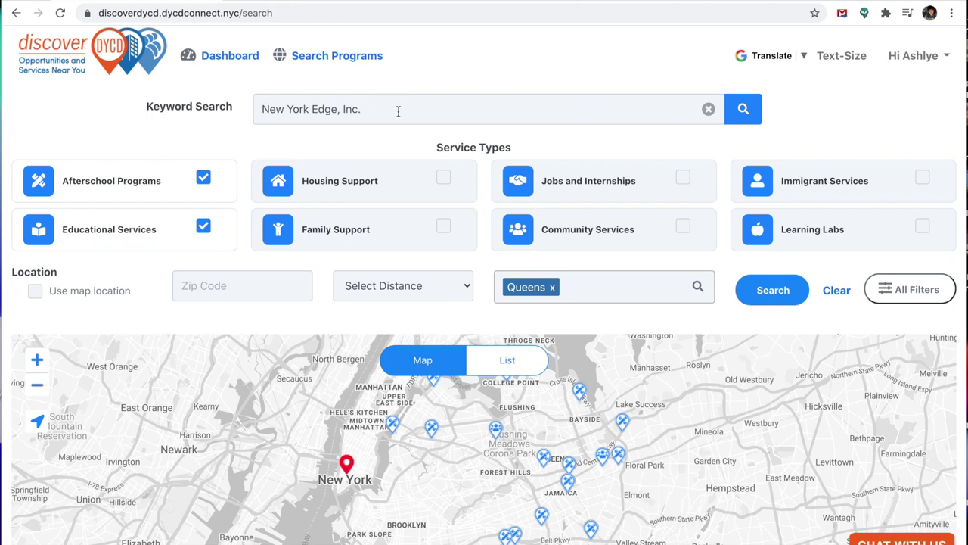
Step: Search 'New york Edge' and pick the New York Edge, Inc. provider suggestion
left_click(708, 111)
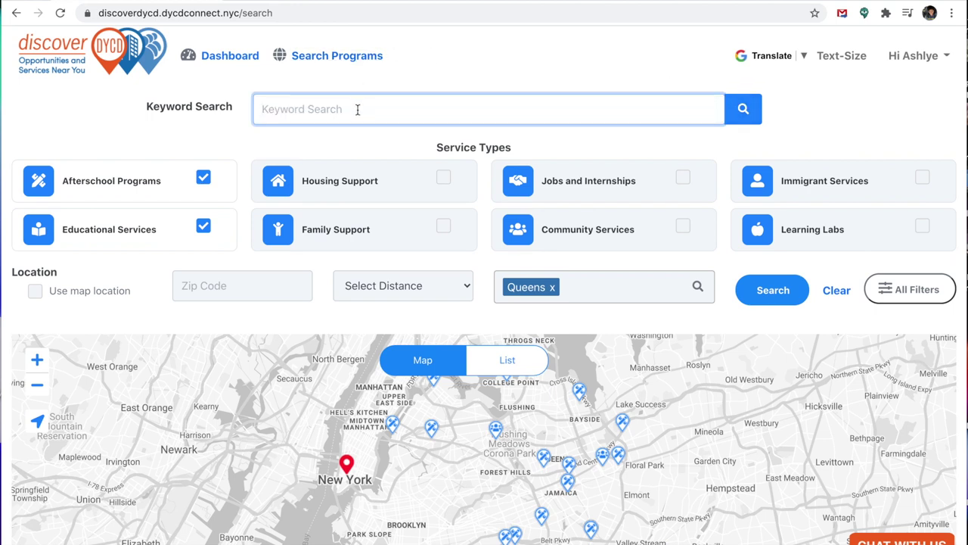
type("N")
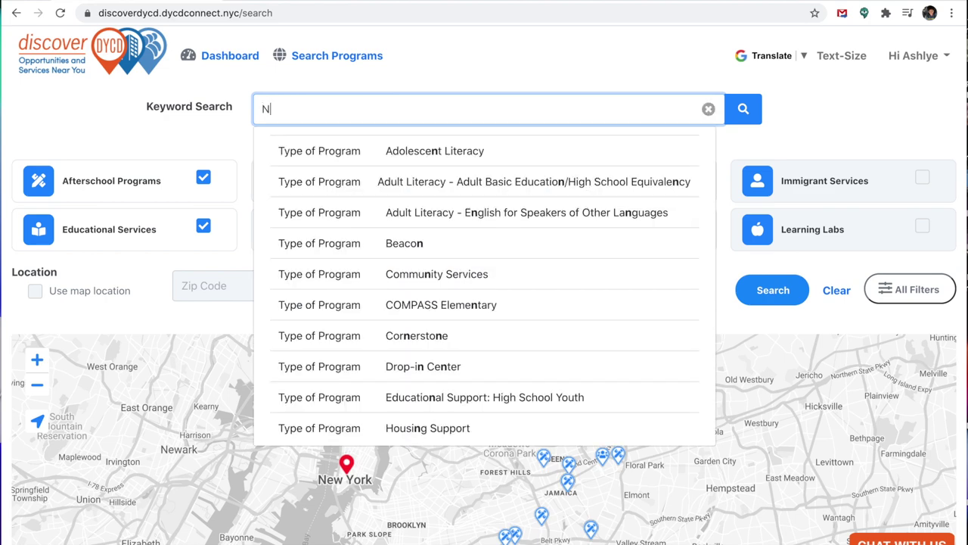
type("ew ")
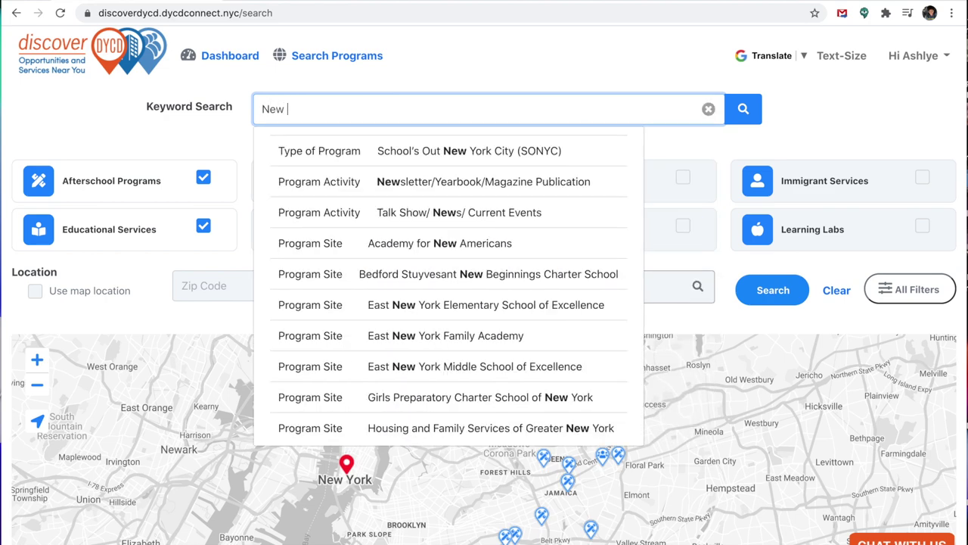
type("york ")
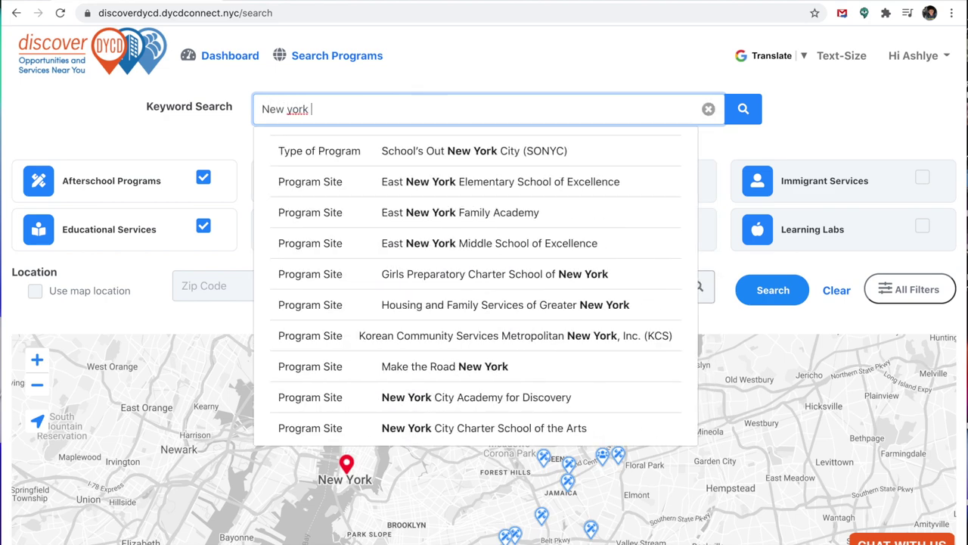
type("Edge")
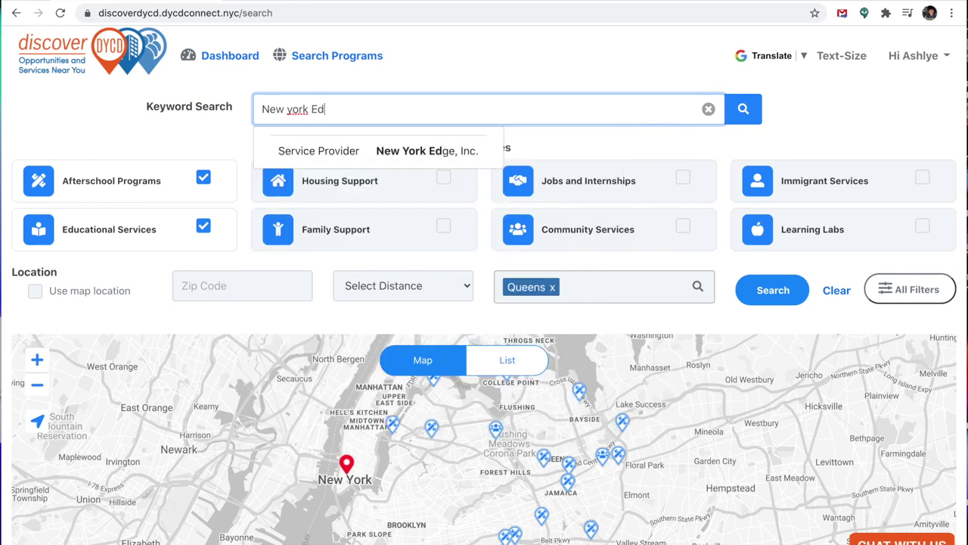
left_click(390, 155)
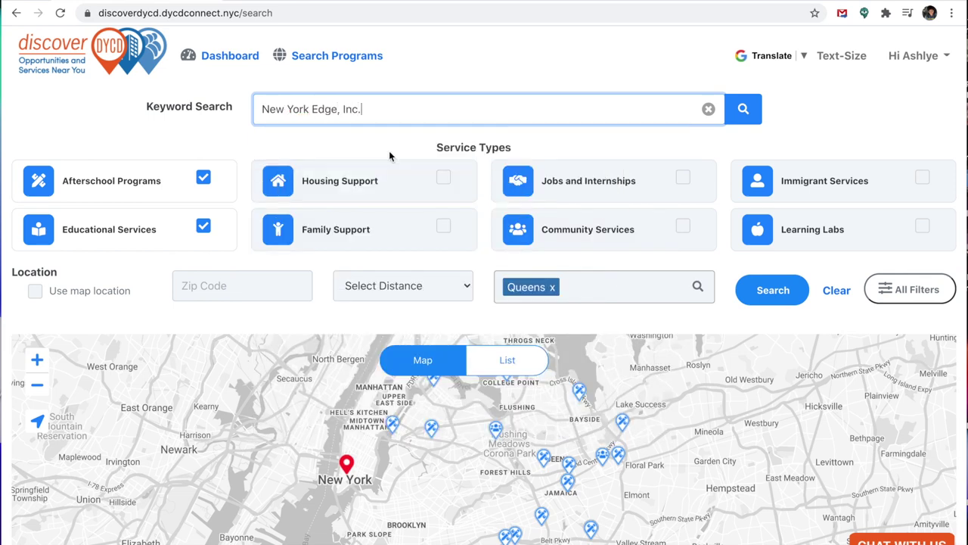
Step: Run the New York Edge search with zip 11428 tried, then the Queens borough filter
left_click(744, 115)
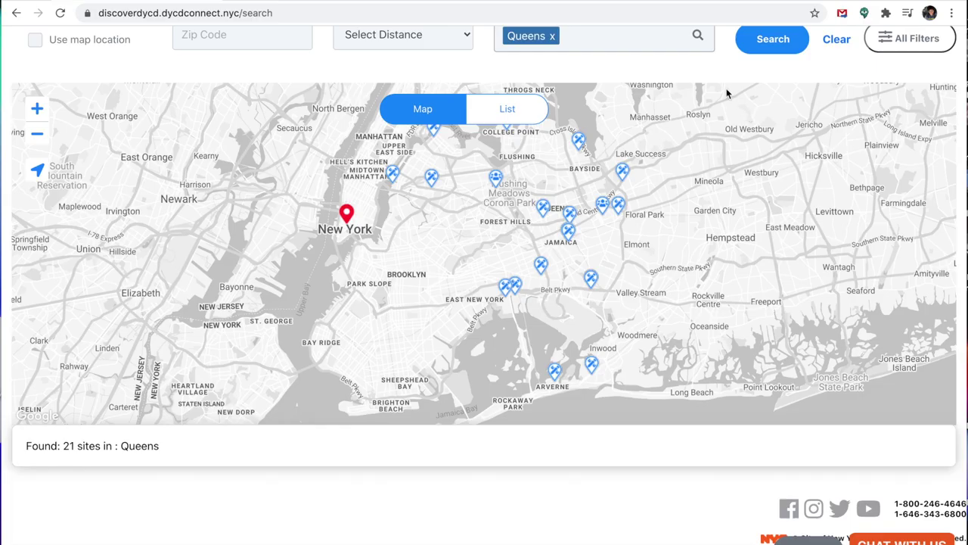
scroll(581, 80, "up", 3)
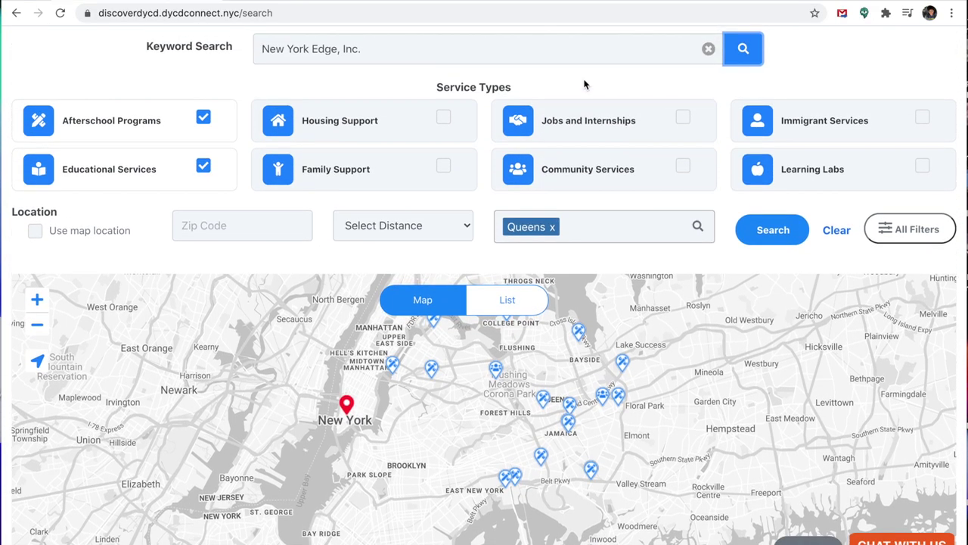
left_click(224, 225)
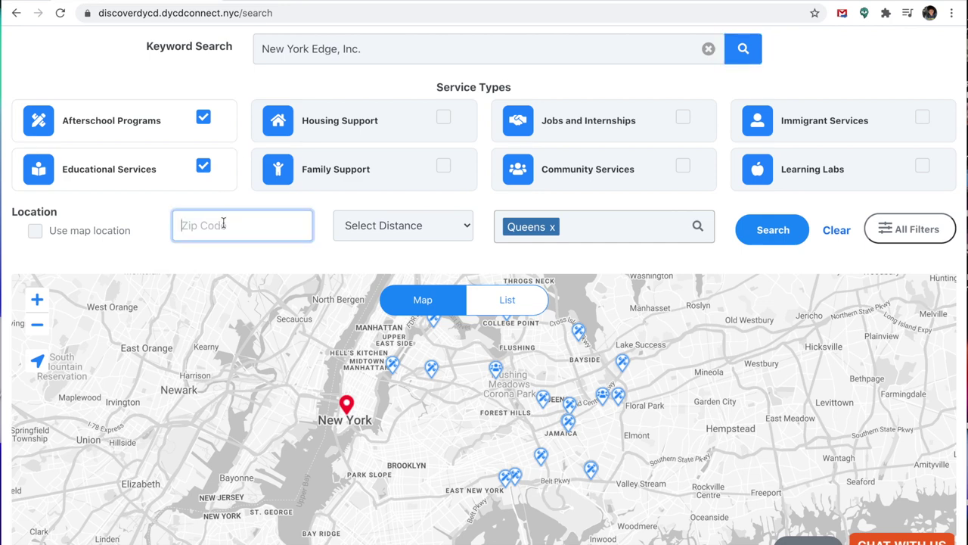
type("1142")
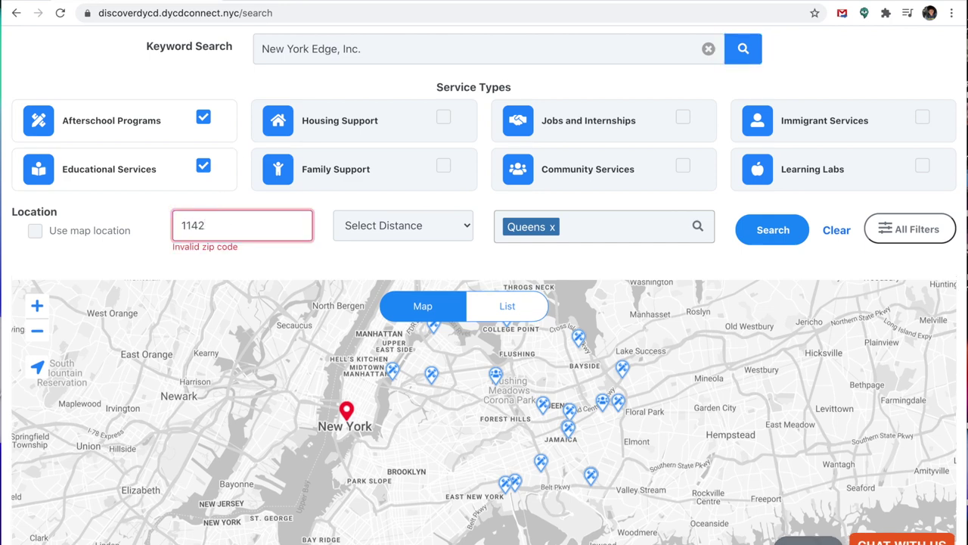
type("8")
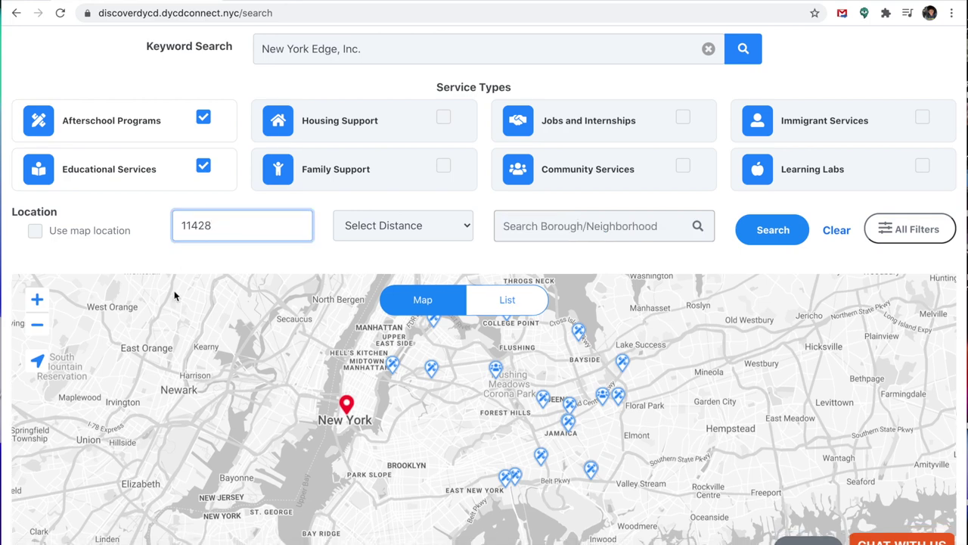
left_click(593, 230)
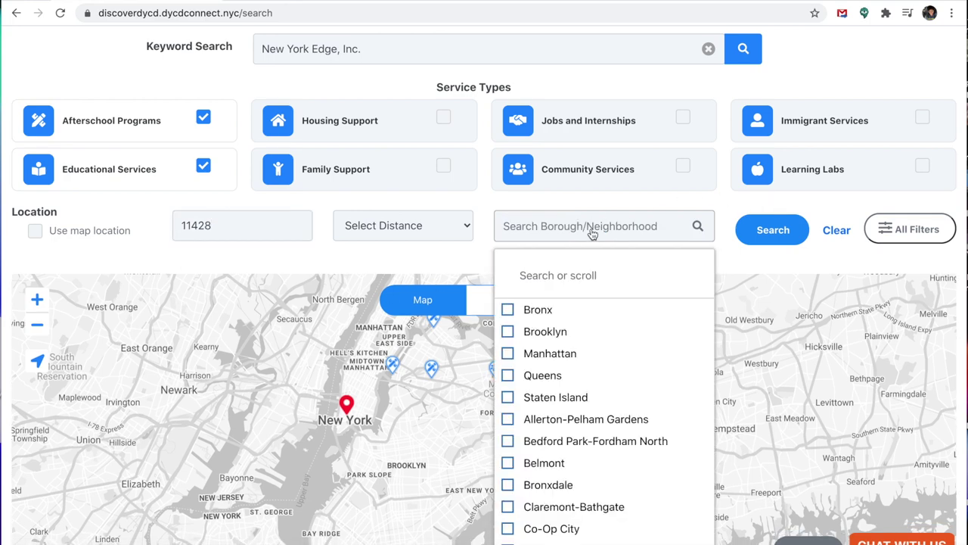
left_click(507, 376)
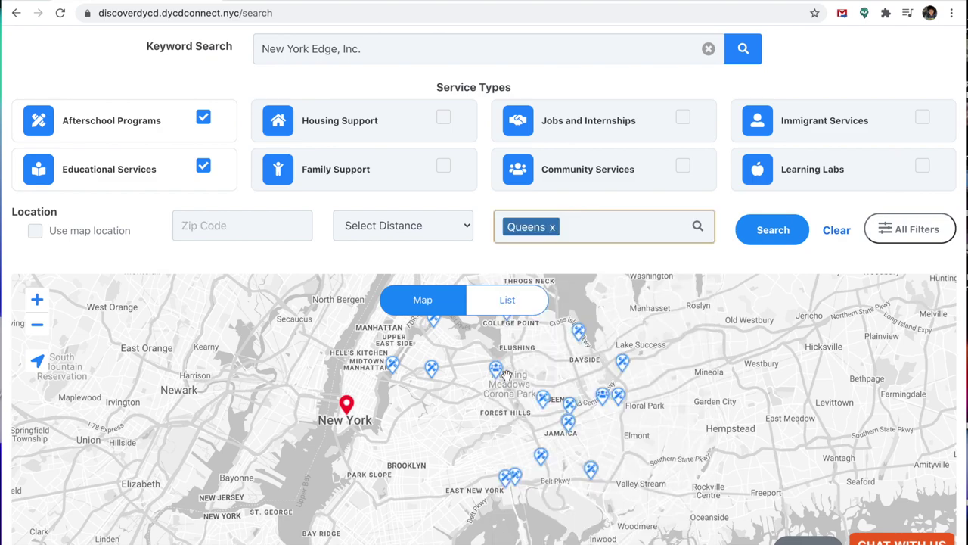
left_click(770, 230)
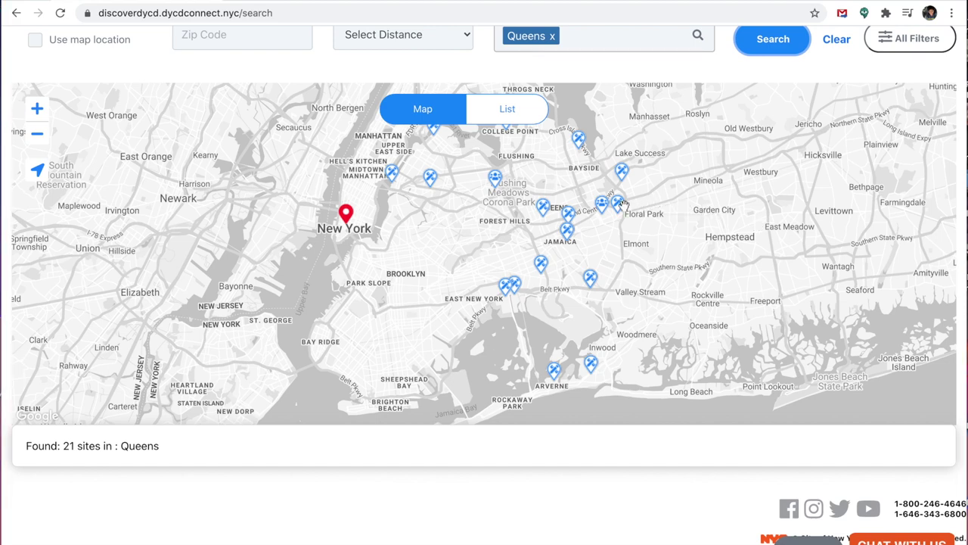
mouse_move(619, 205)
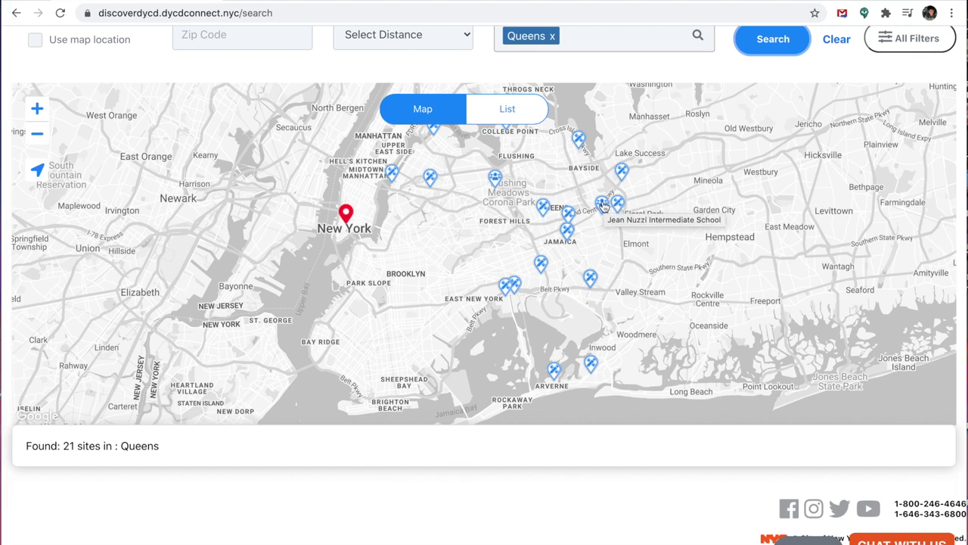
Step: Add Beacon: Jean Nuzzi Intermediate School to the list from its map pin
scroll(605, 212, "up", 2)
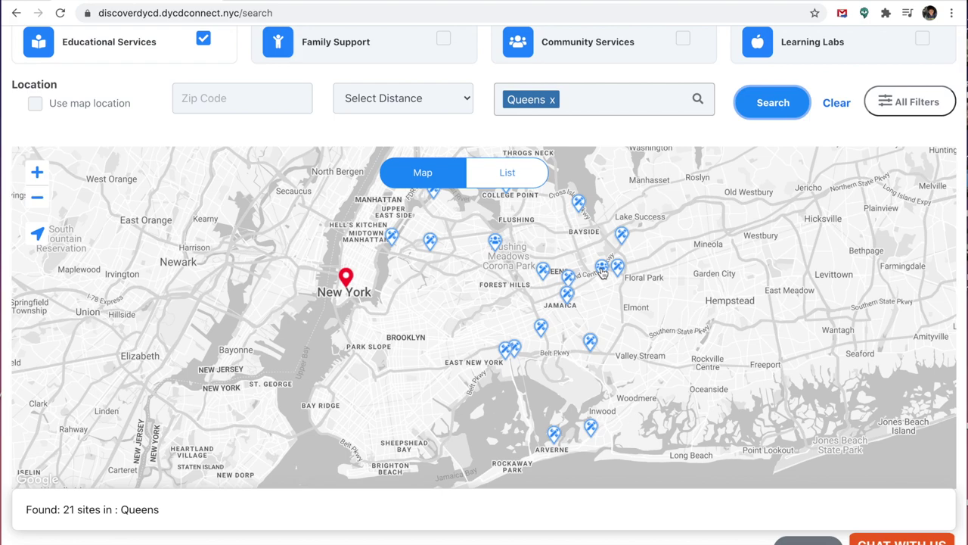
left_click(602, 269)
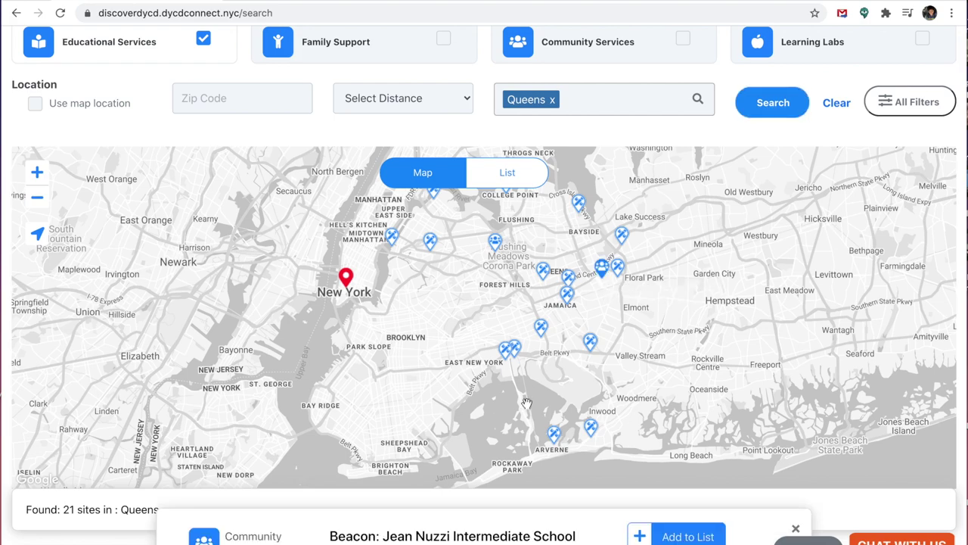
scroll(527, 403, "down", 3)
scroll(529, 435, "down", 2)
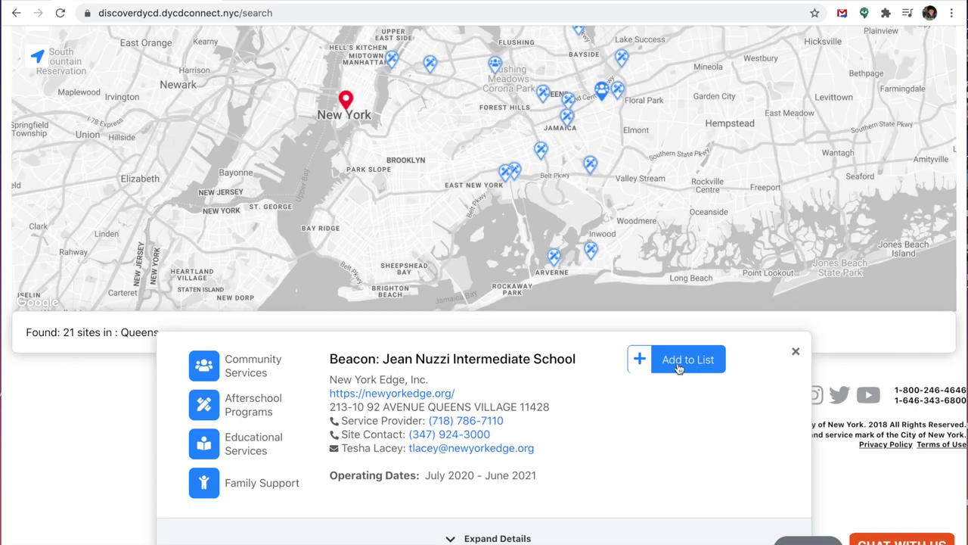
left_click(678, 360)
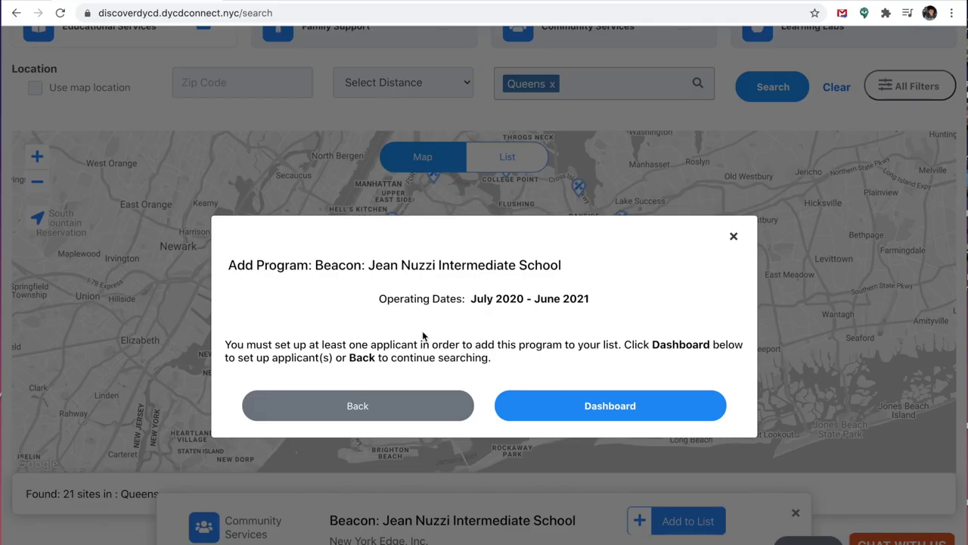
Step: Start a new applicant from the dashboard with the relationship set to My Child
left_click(547, 409)
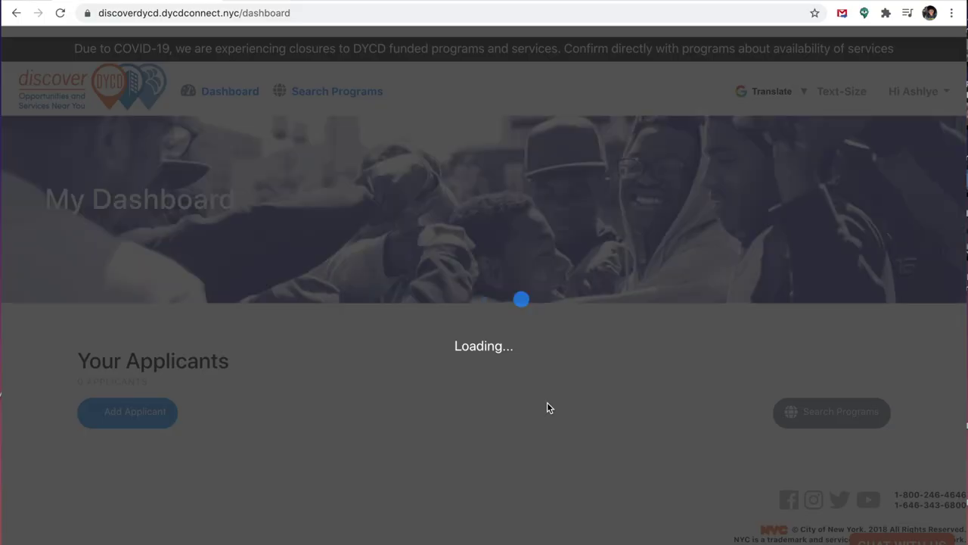
scroll(239, 376, "down", 1)
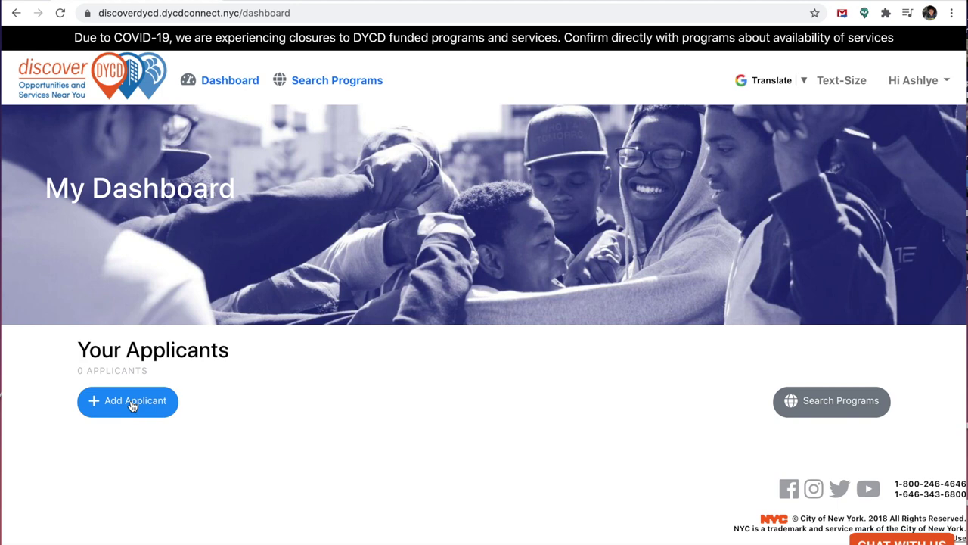
left_click(132, 403)
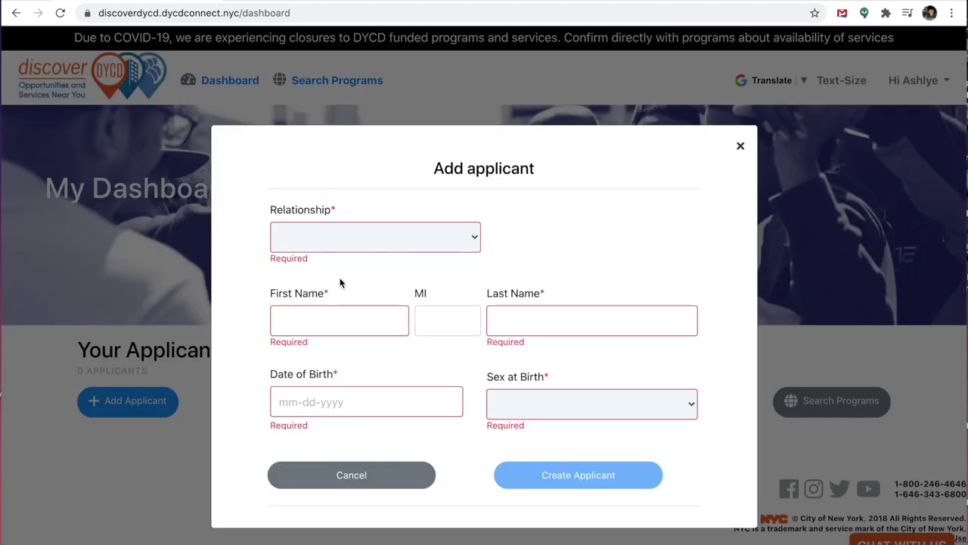
left_click(432, 246)
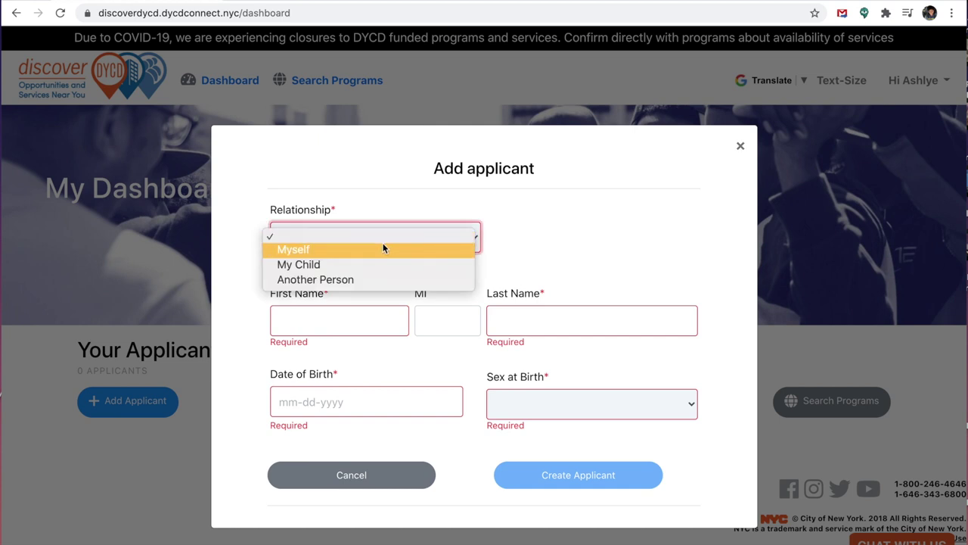
left_click(346, 266)
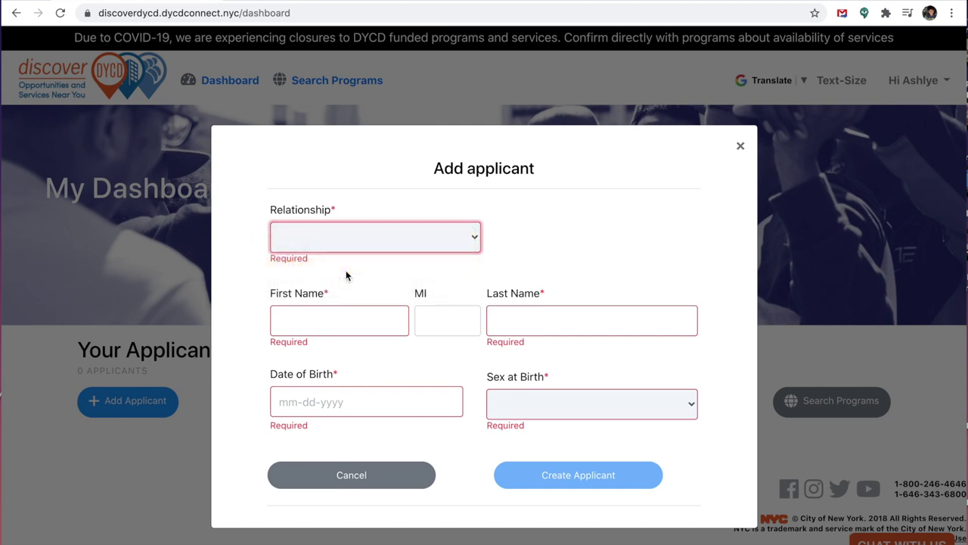
left_click(339, 310)
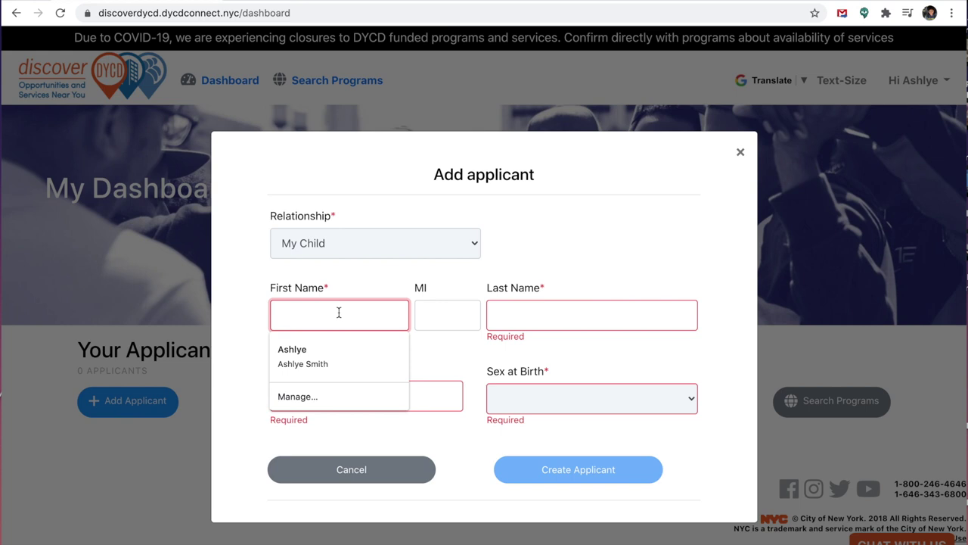
type("Jo")
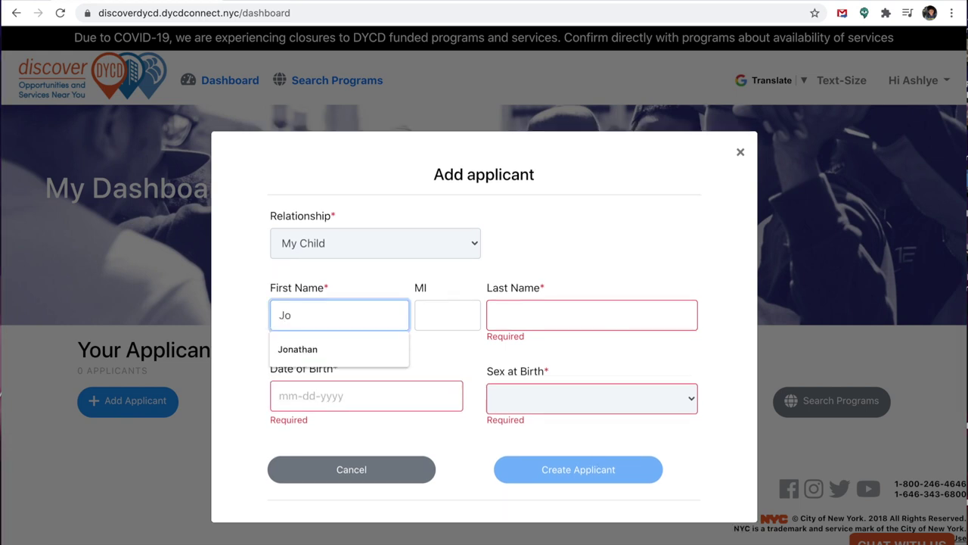
type("hnn")
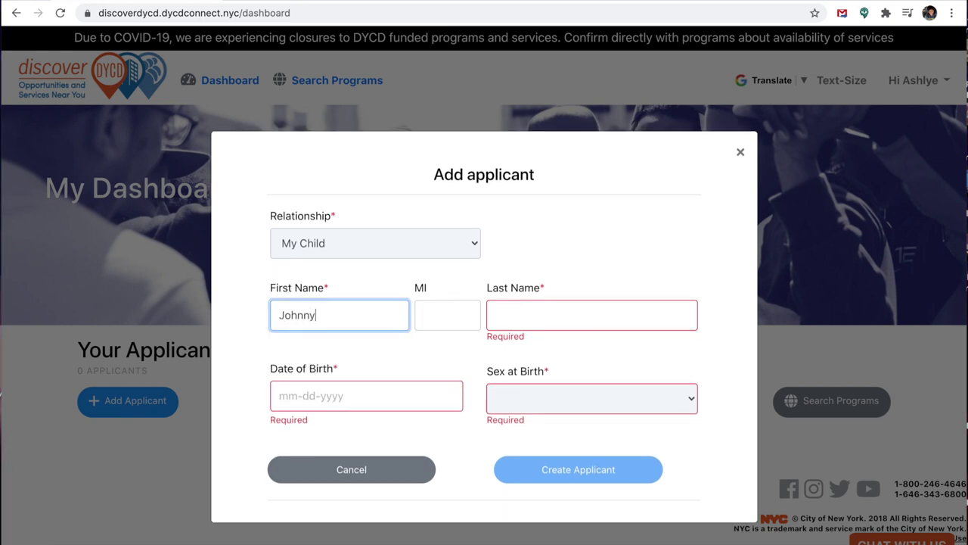
type("y")
left_click(605, 317)
type("Smith")
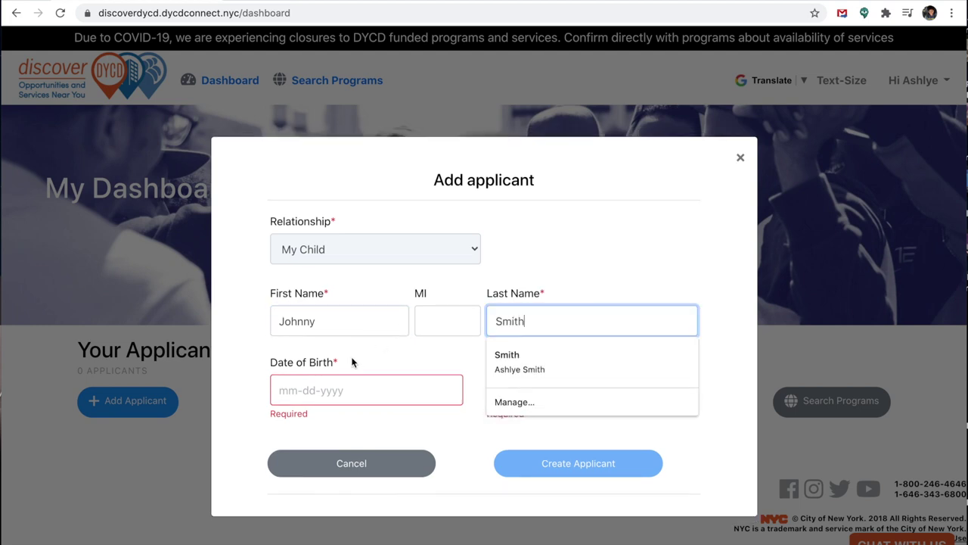
left_click(346, 392)
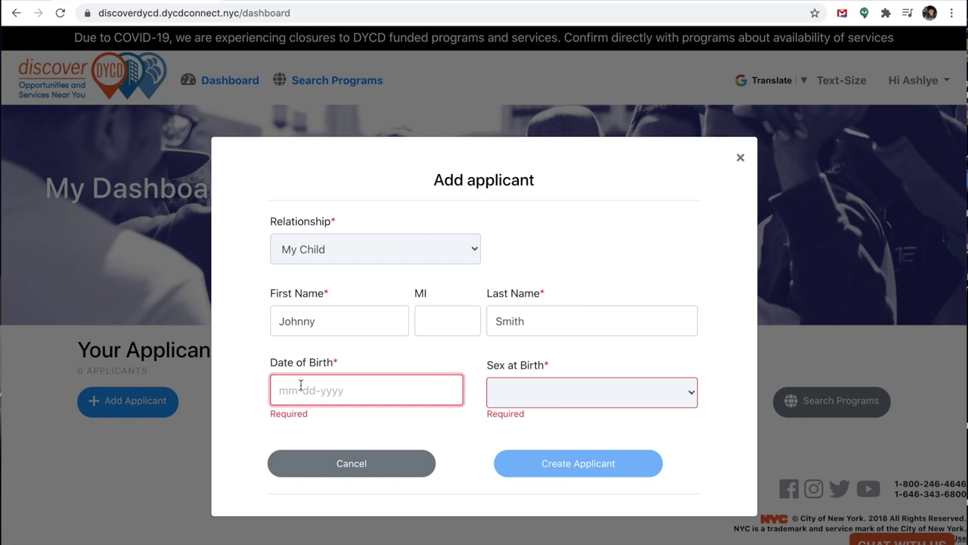
type("12")
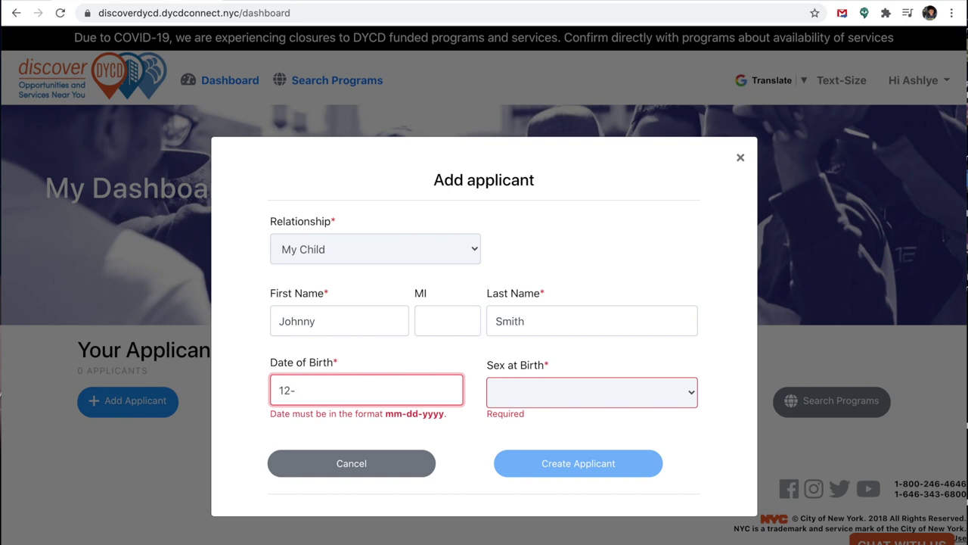
type("-12-2007")
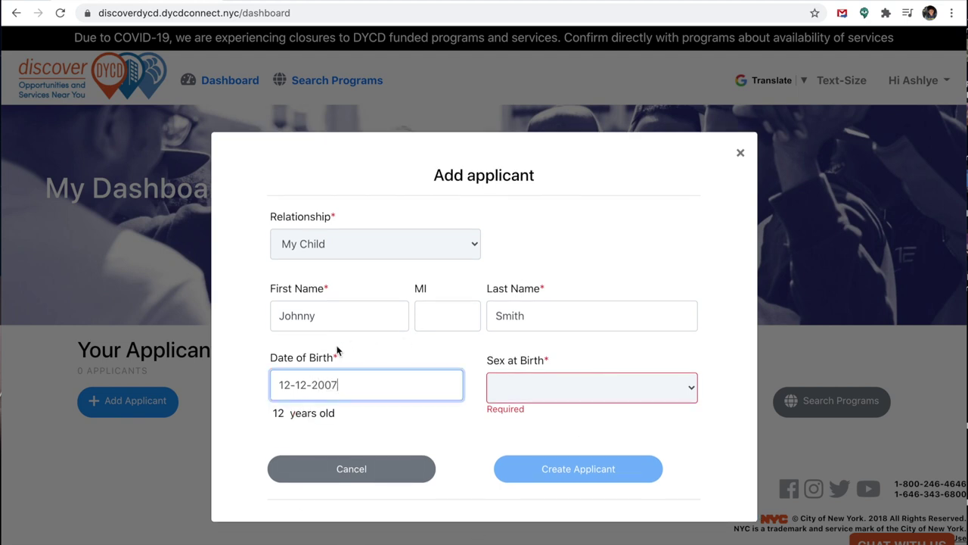
left_click(585, 395)
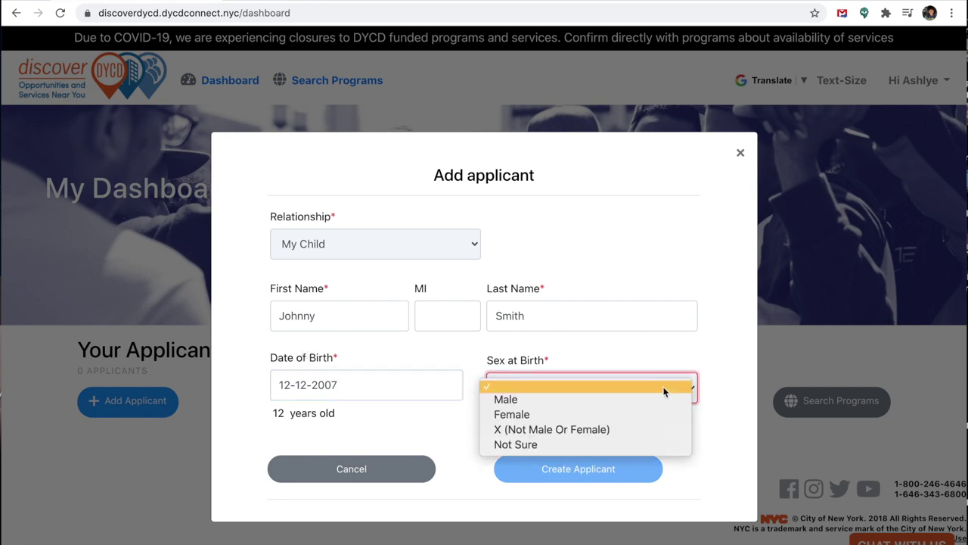
left_click(564, 404)
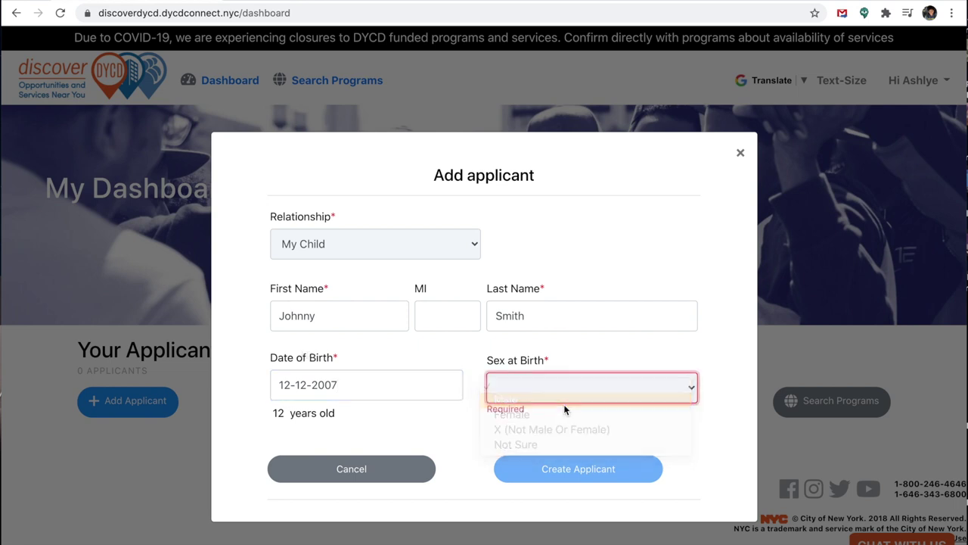
left_click(545, 469)
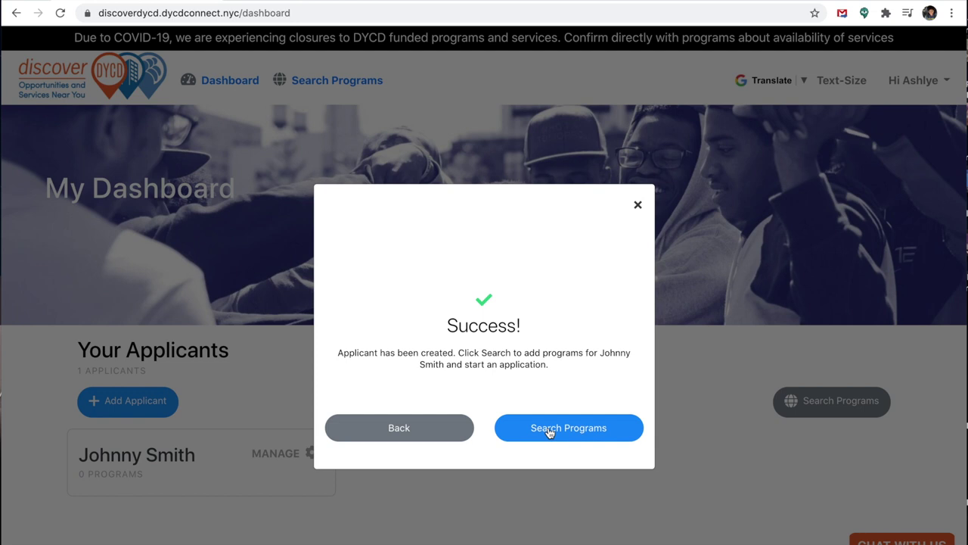
Step: Search programs and open the Jean Nuzzi Intermediate School site details
left_click(548, 430)
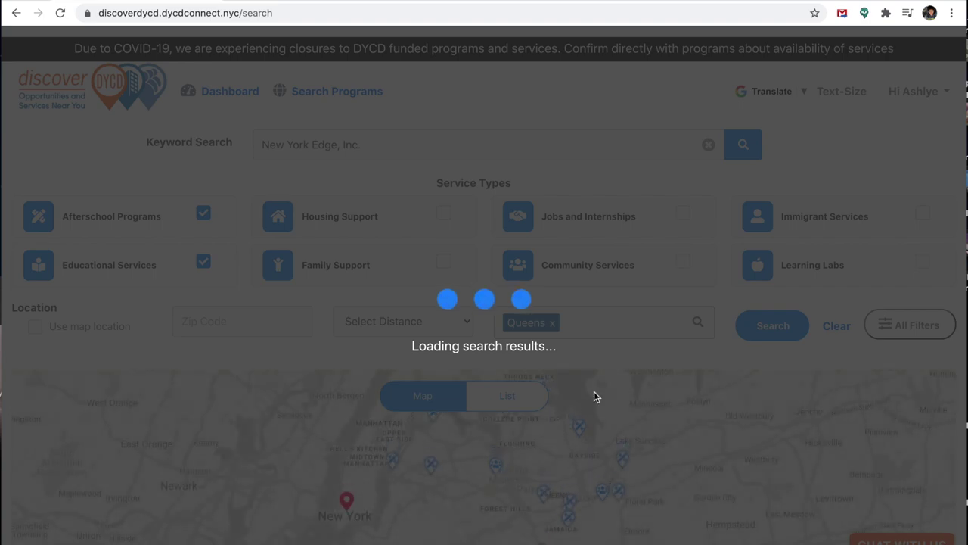
scroll(642, 428, "down", 5)
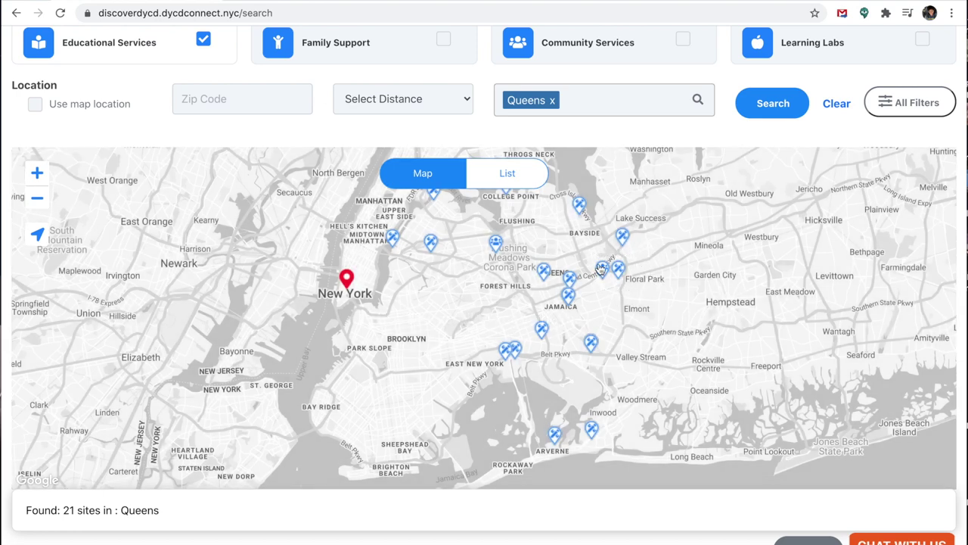
mouse_move(602, 276)
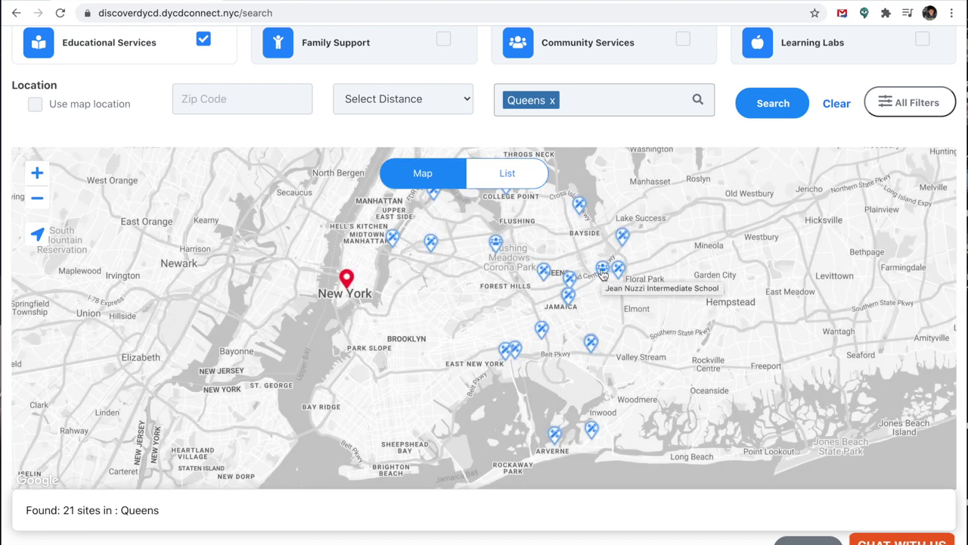
left_click(603, 274)
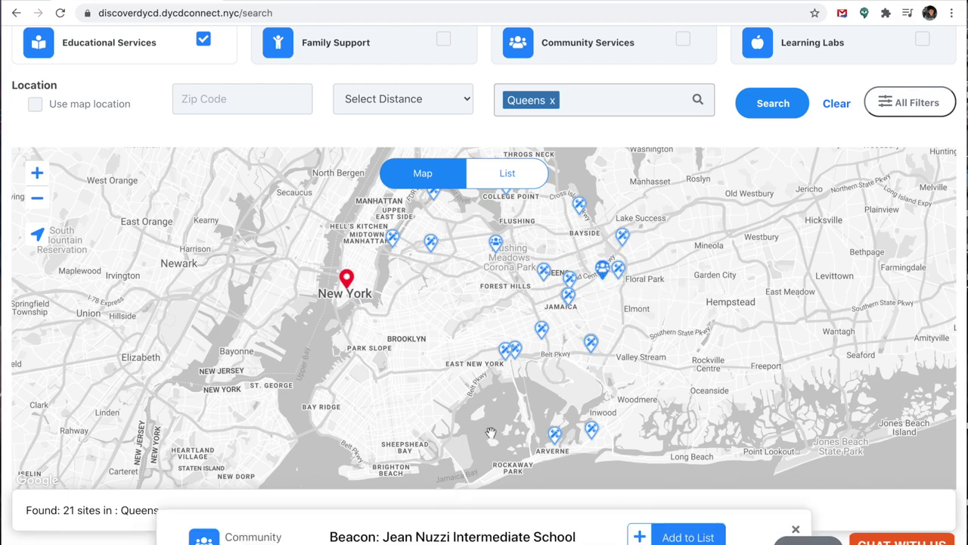
Step: Add the Beacon program to the child's list and return to the dashboard
scroll(491, 432, "down", 2)
scroll(491, 432, "down", 3)
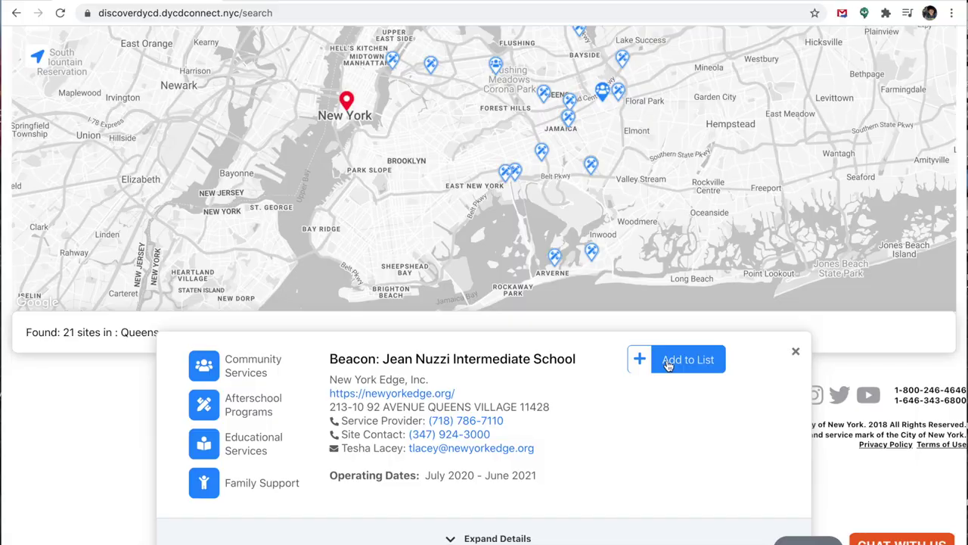
left_click(667, 363)
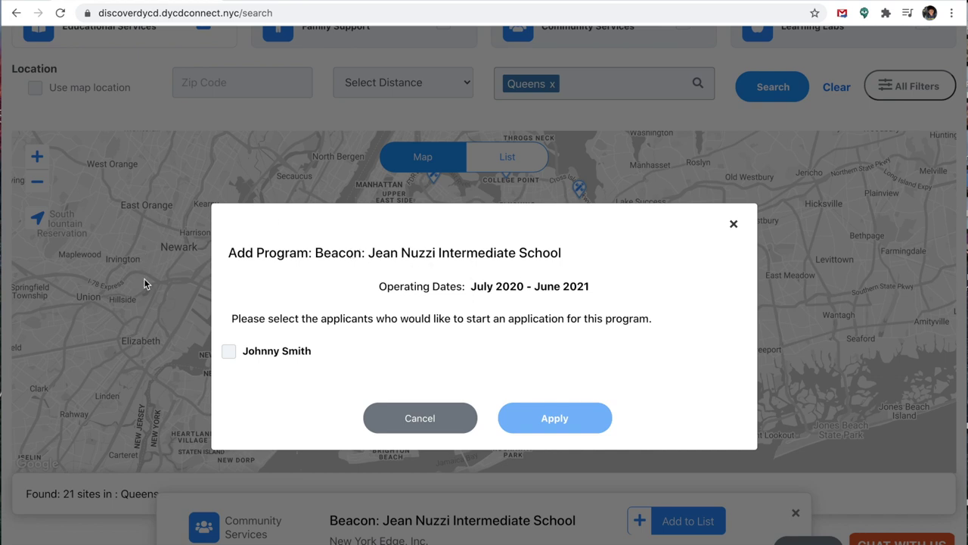
left_click(229, 350)
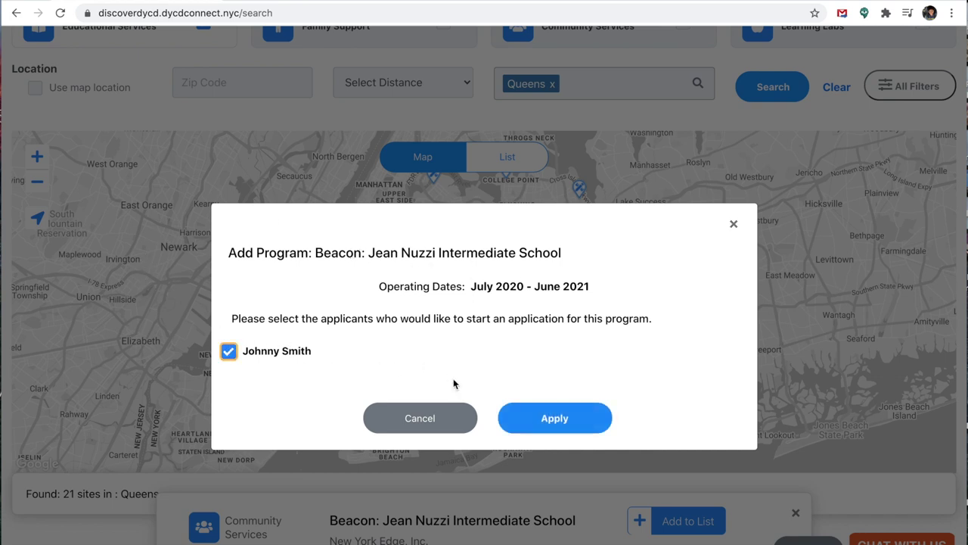
left_click(522, 415)
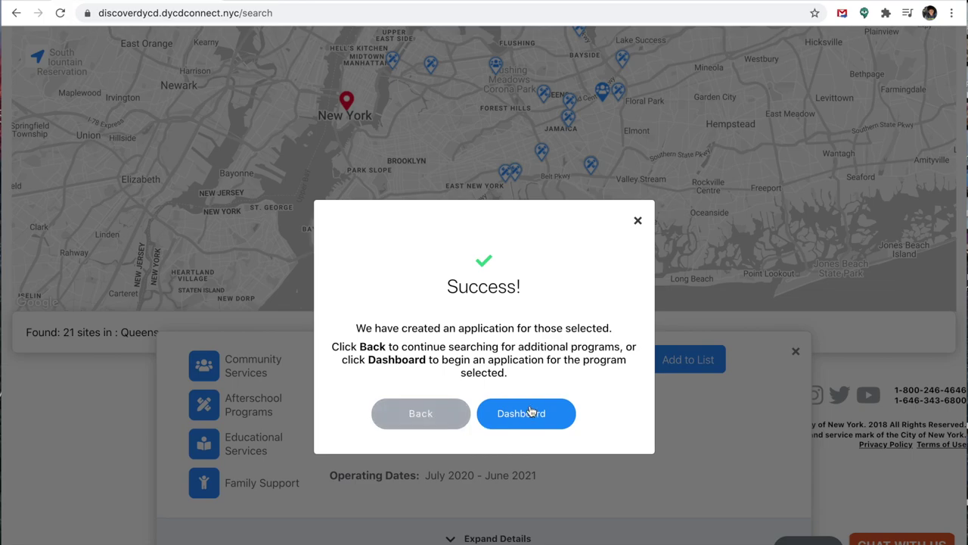
left_click(530, 411)
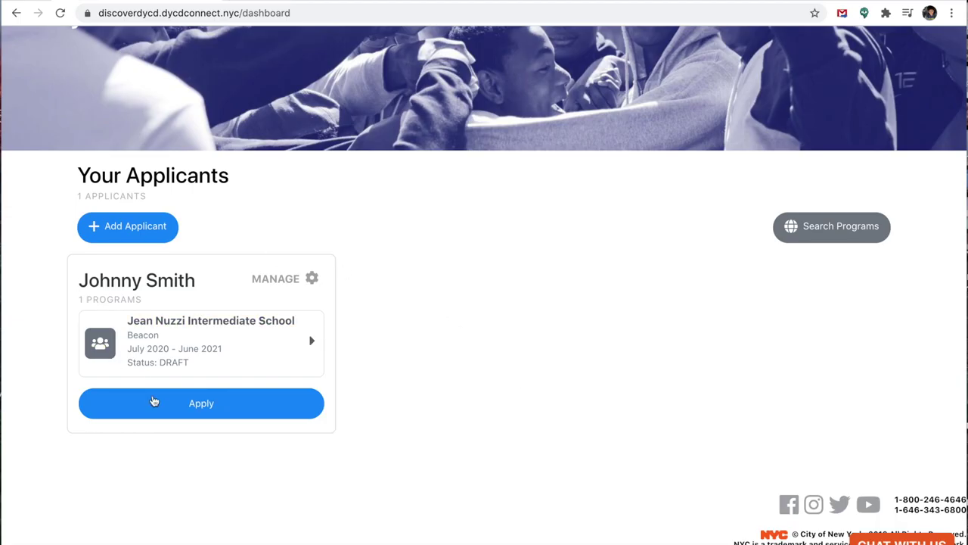
Step: Start the Beacon application, autofilling and submitting the saved profile phone number
left_click(153, 400)
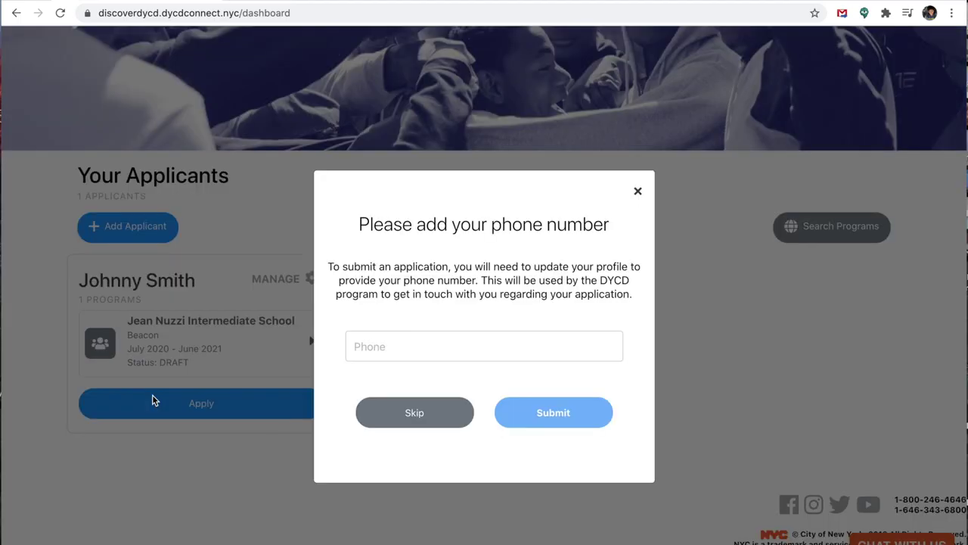
left_click(360, 340)
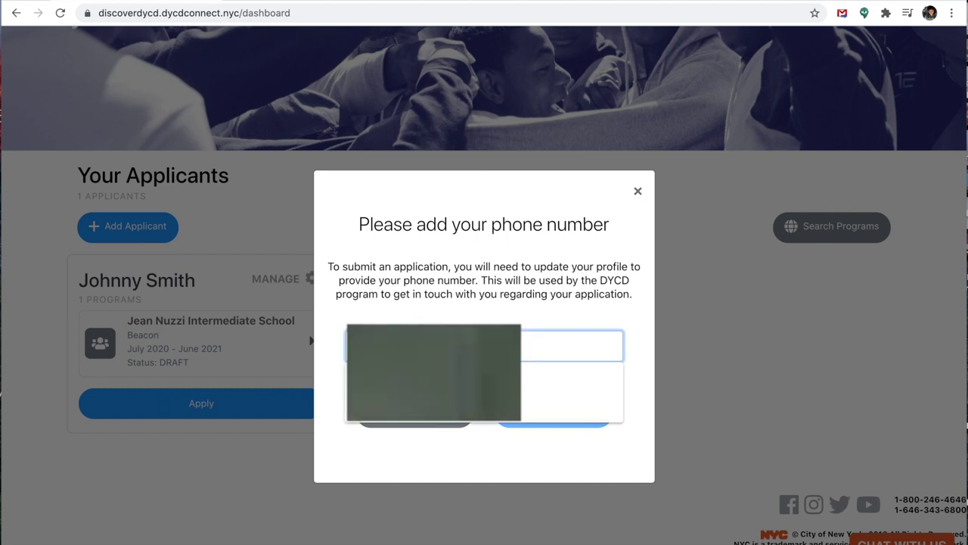
left_click(544, 378)
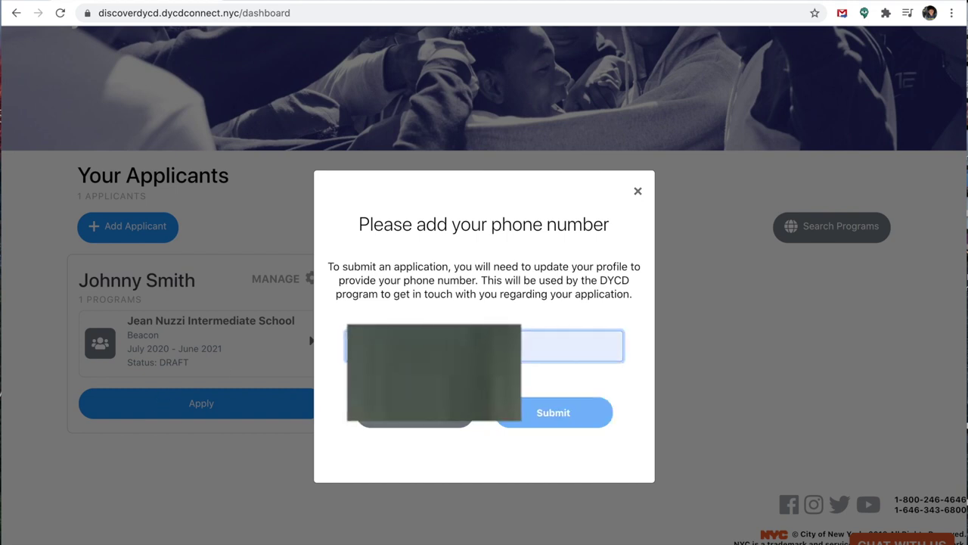
left_click(565, 412)
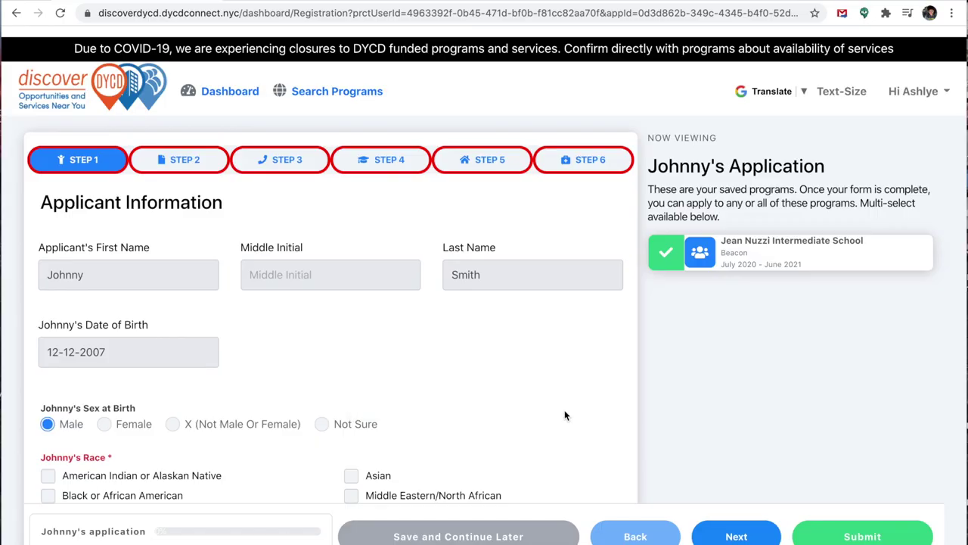
scroll(203, 264, "down", 3)
scroll(202, 265, "down", 4)
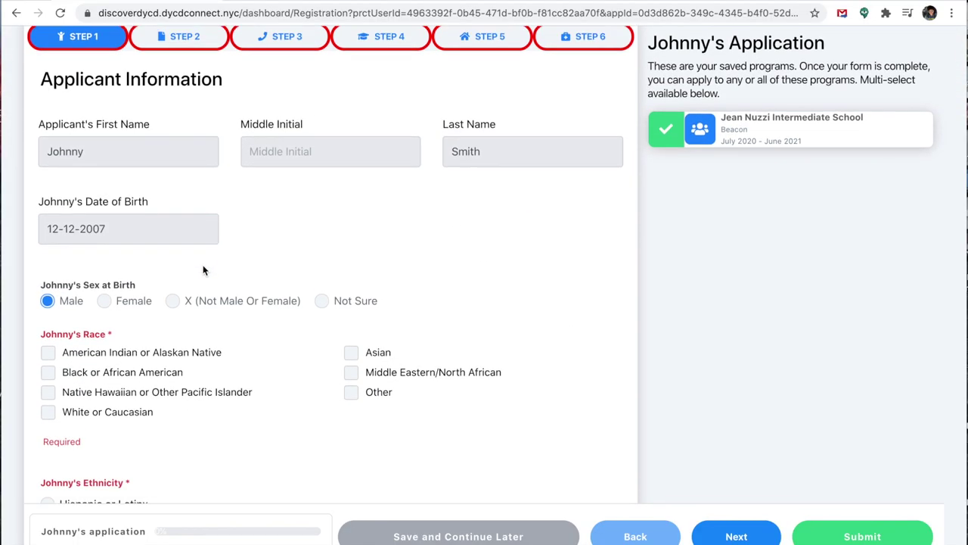
scroll(203, 266, "down", 3)
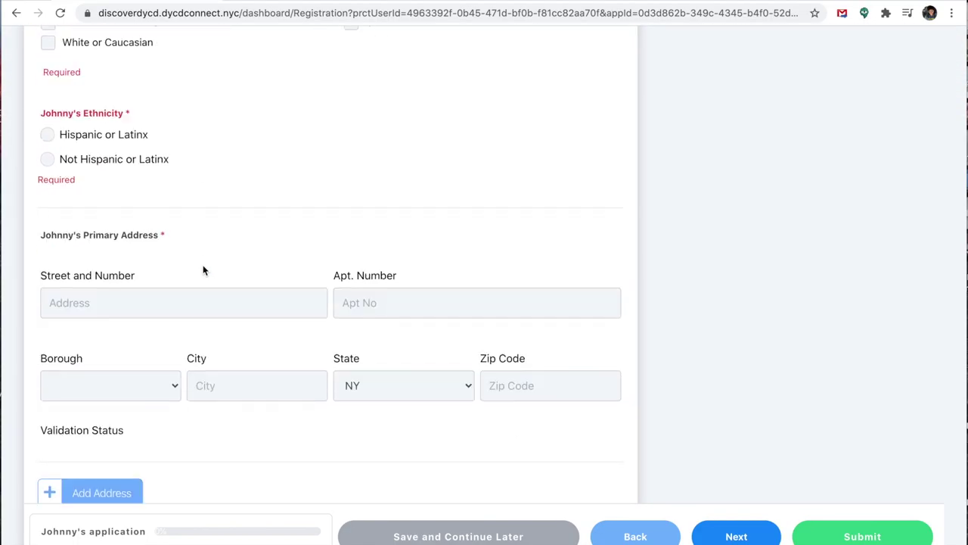
scroll(203, 267, "up", 2)
scroll(204, 270, "up", 5)
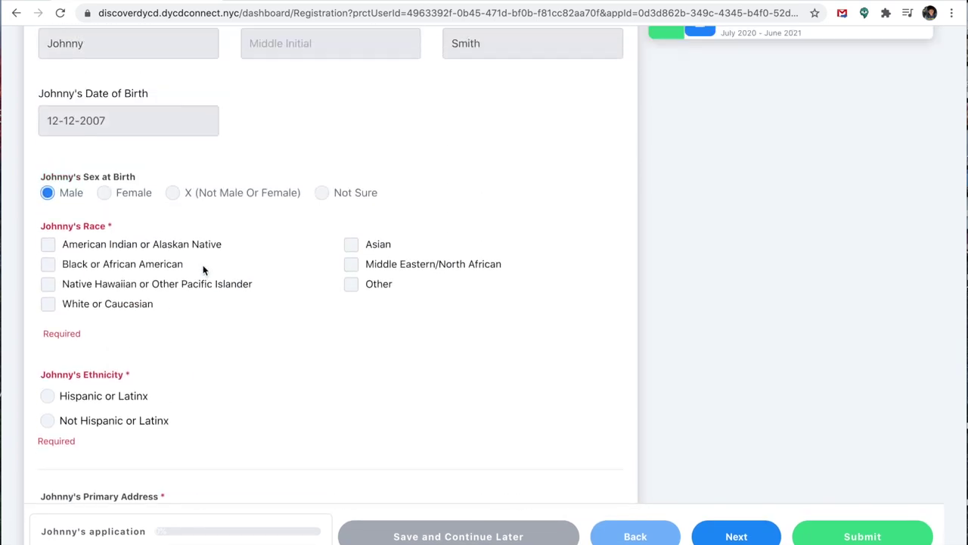
Step: Preview Step 2, then jump to Step 6 with the insurance question and consents
left_click(168, 70)
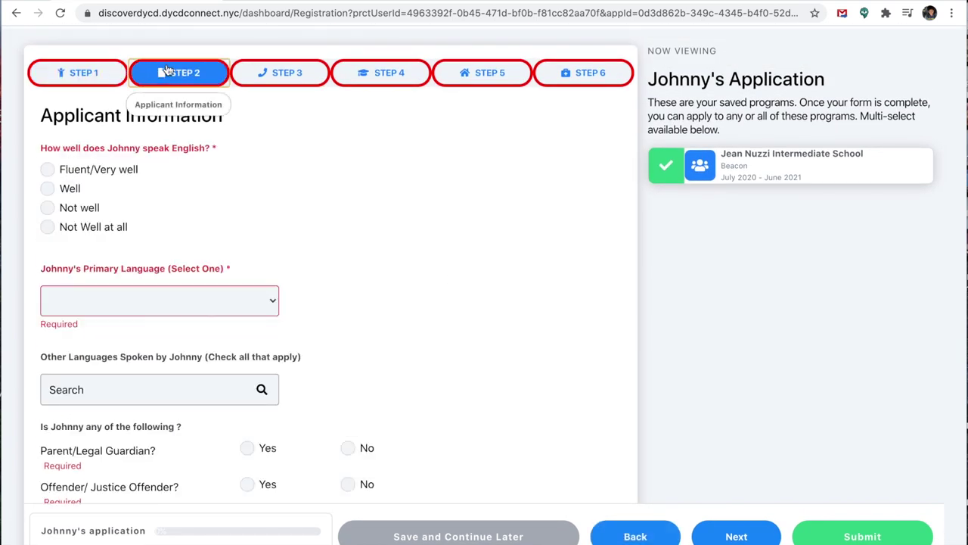
scroll(324, 212, "down", 4)
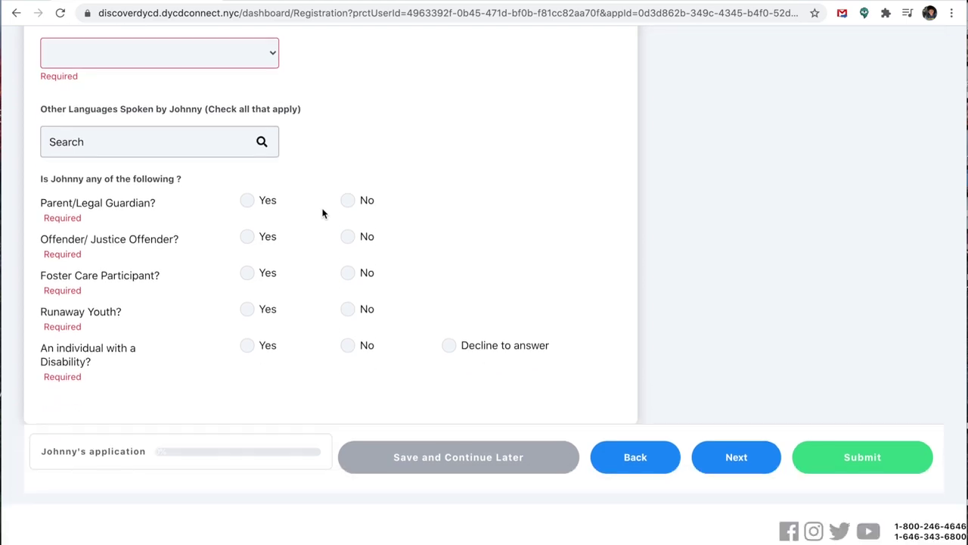
scroll(322, 213, "up", 5)
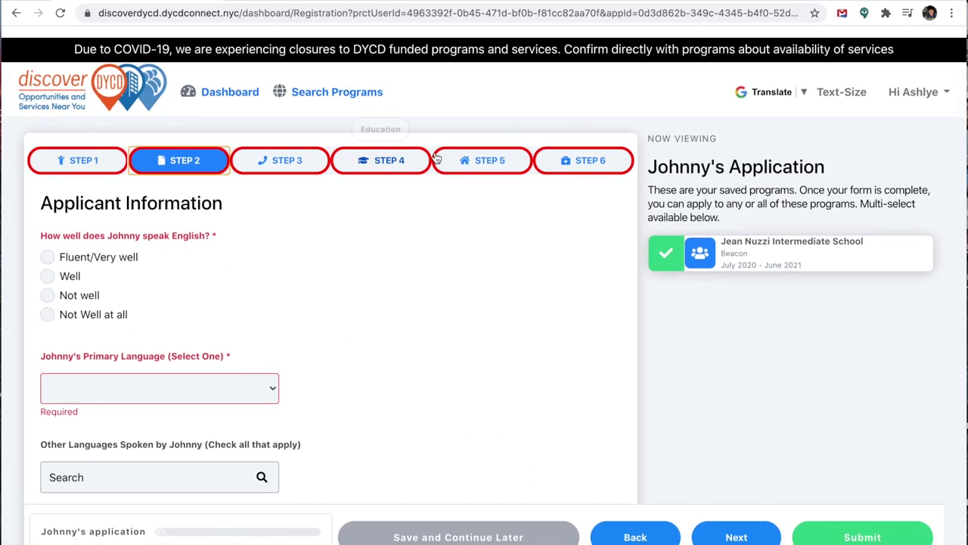
left_click(566, 166)
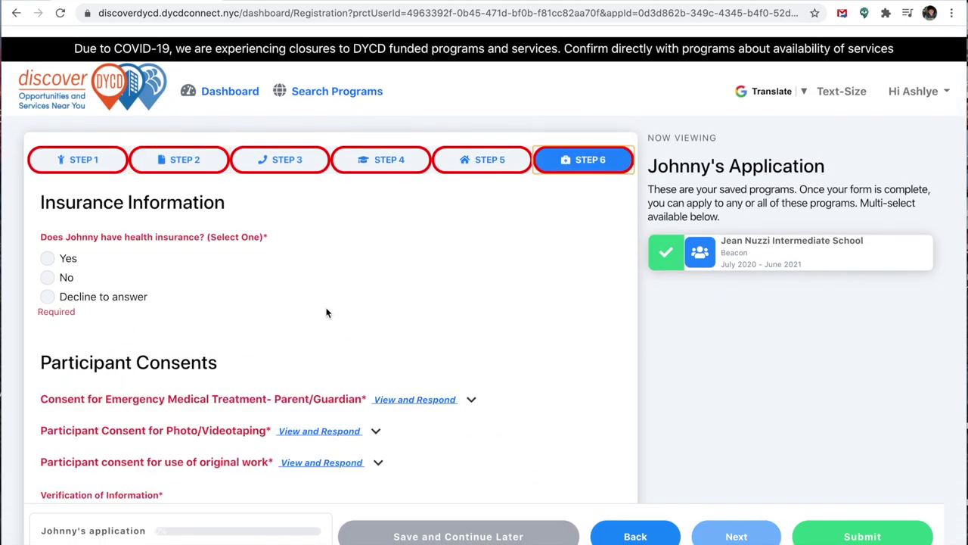
scroll(327, 312, "down", 3)
scroll(327, 312, "down", 1)
scroll(327, 312, "up", 4)
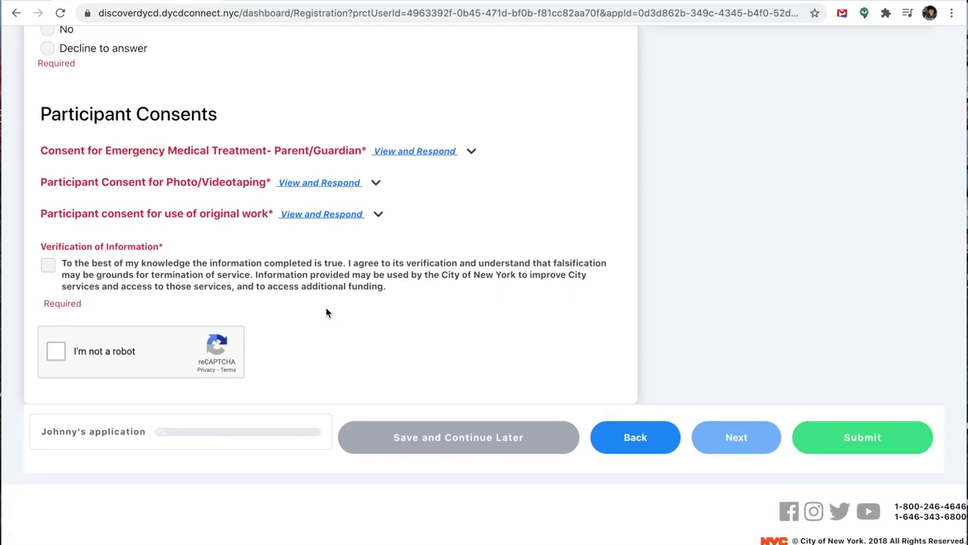
scroll(327, 313, "up", 1)
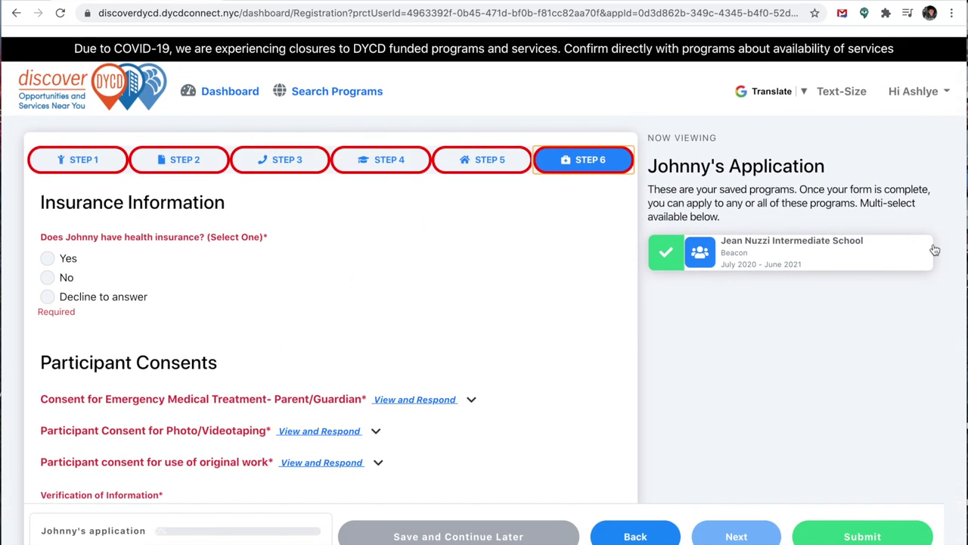